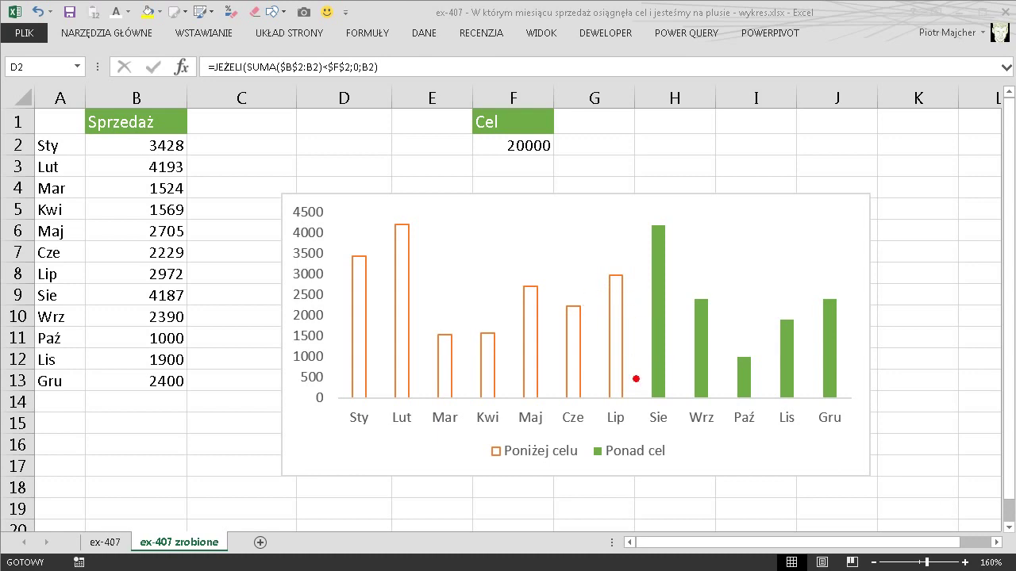
- Enter 12000 as the target value in F2
mouse_move(513, 96)
mouse_down()
mouse_move(468, 165)
mouse_move(589, 99)
mouse_move(458, 87)
mouse_up()
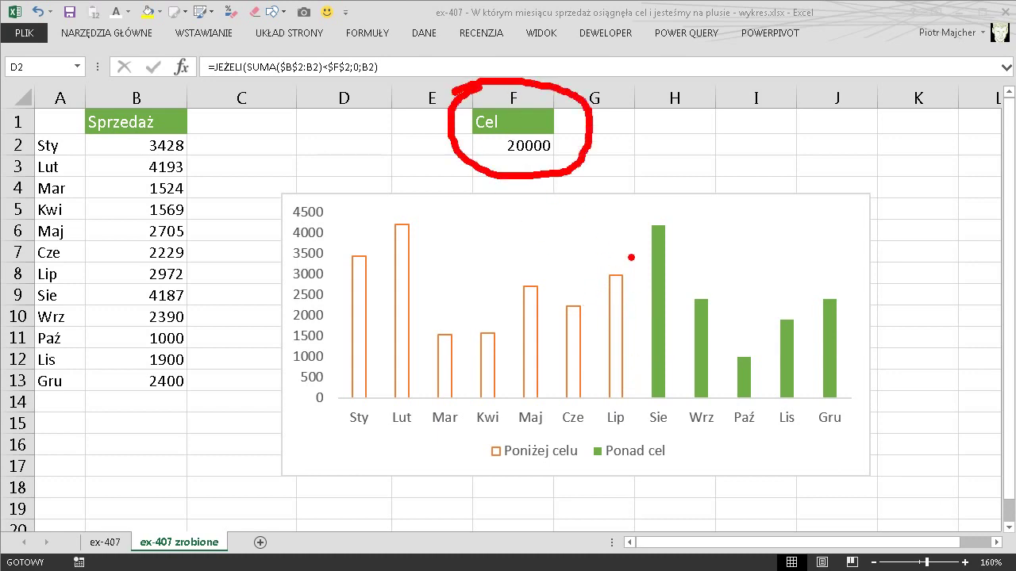
mouse_move(641, 202)
mouse_down()
mouse_move(849, 407)
mouse_move(859, 319)
mouse_move(833, 187)
mouse_move(635, 195)
mouse_up()
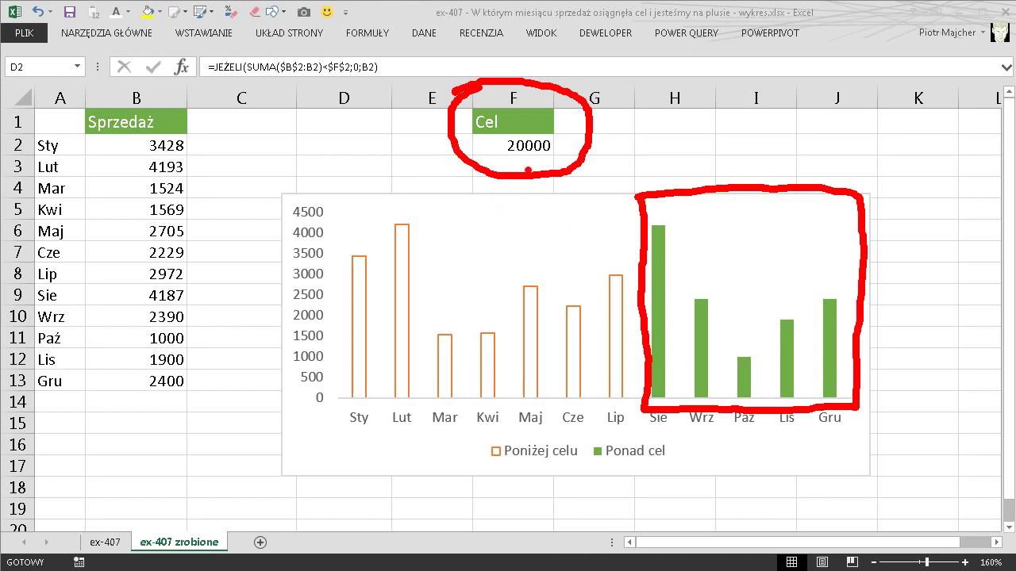
key(Escape)
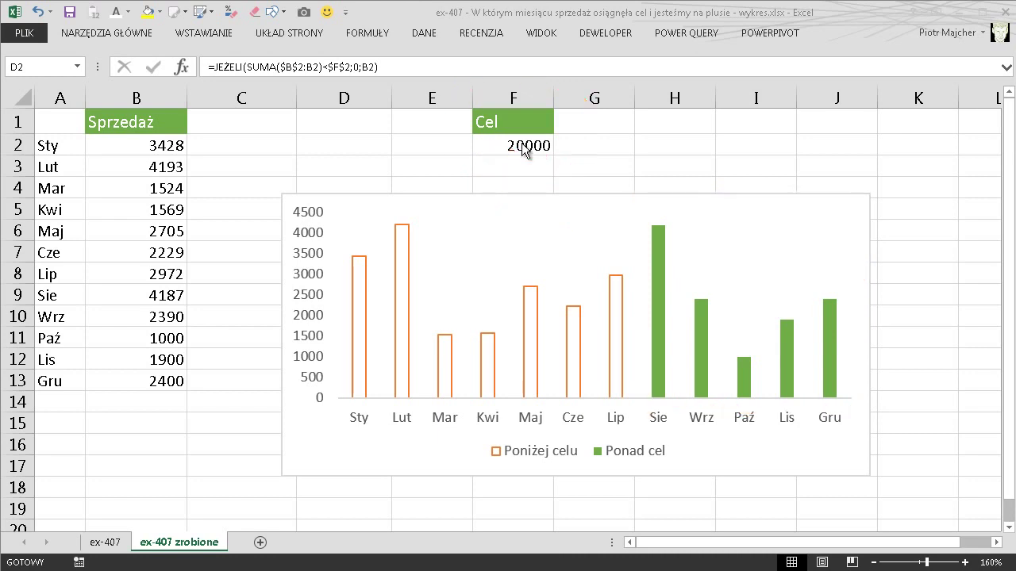
click(525, 145)
text(1)
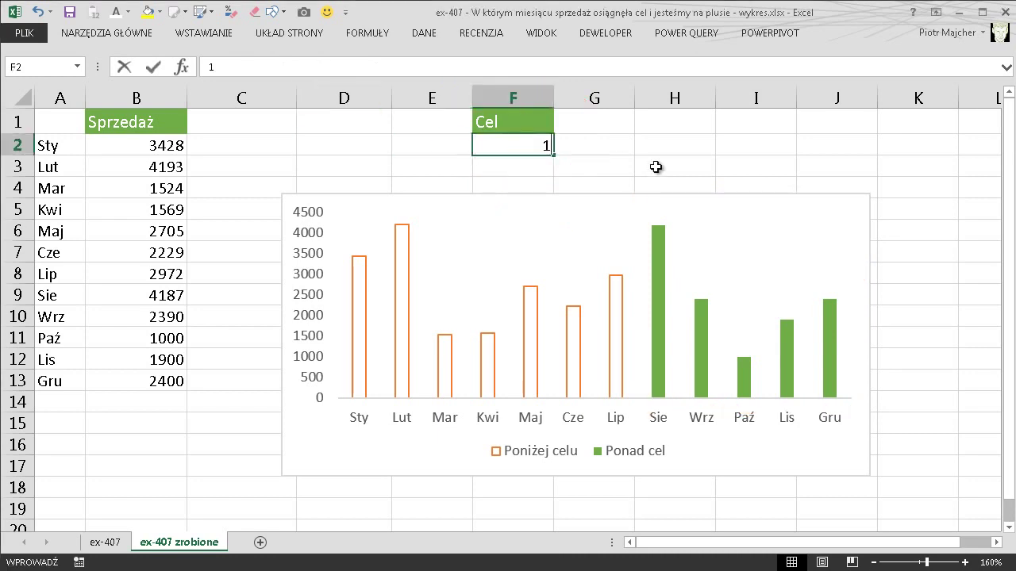
text(2000)
key(Return)
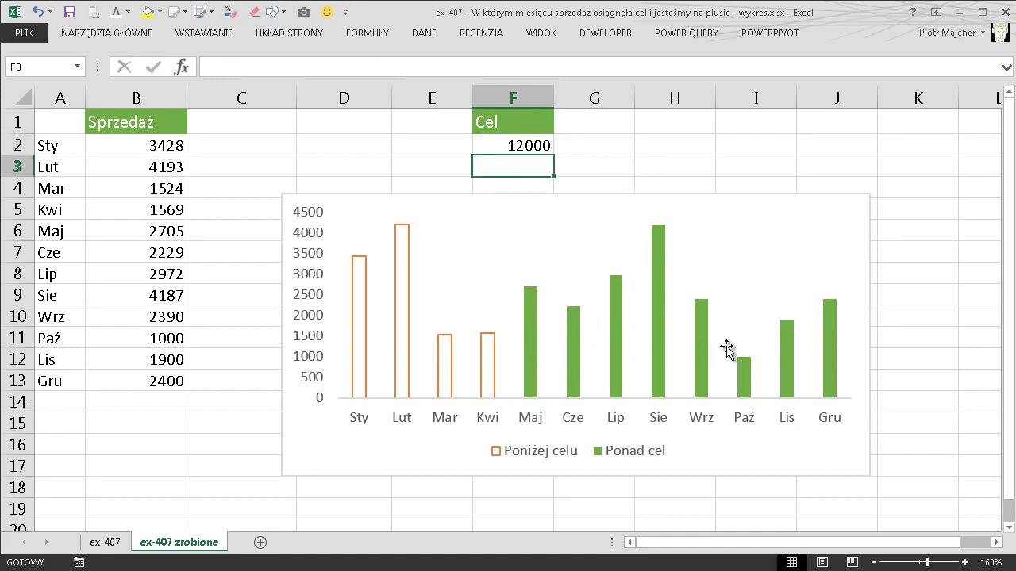
- Change the target to 30000, check the B2:B13 sales total, and go to ex-407
click(526, 146)
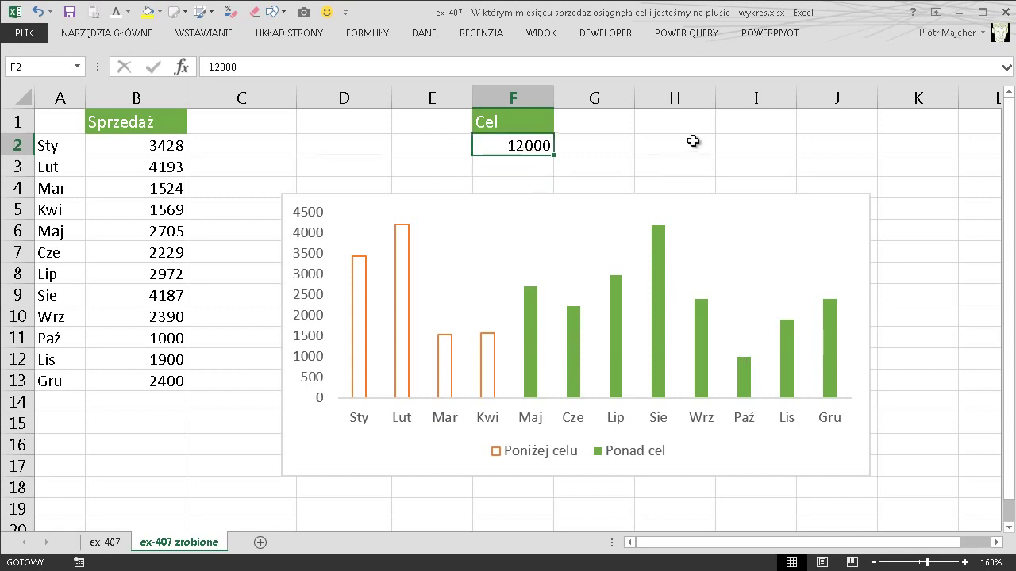
text(30000)
key(Return)
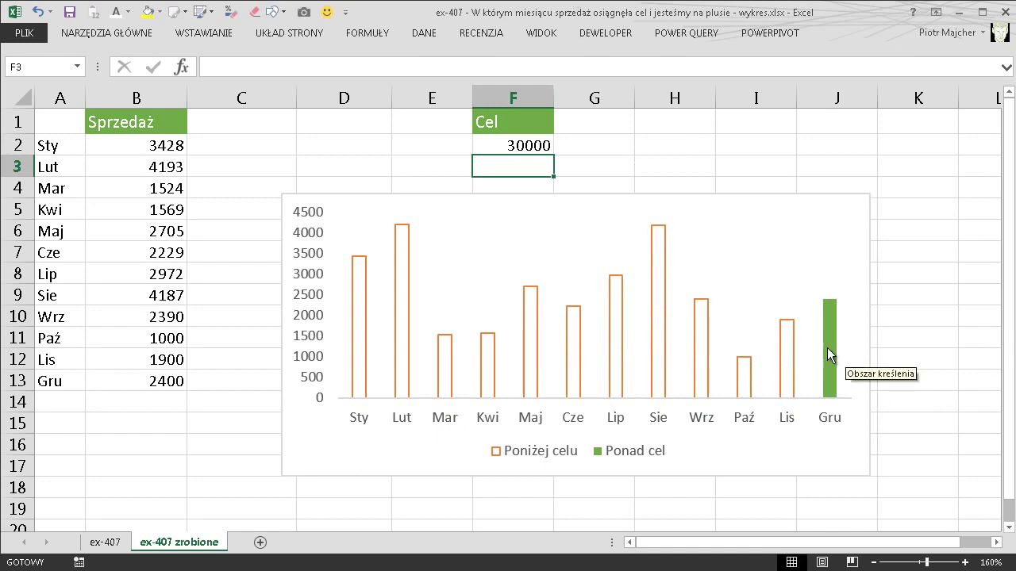
drag(143, 145, 136, 381)
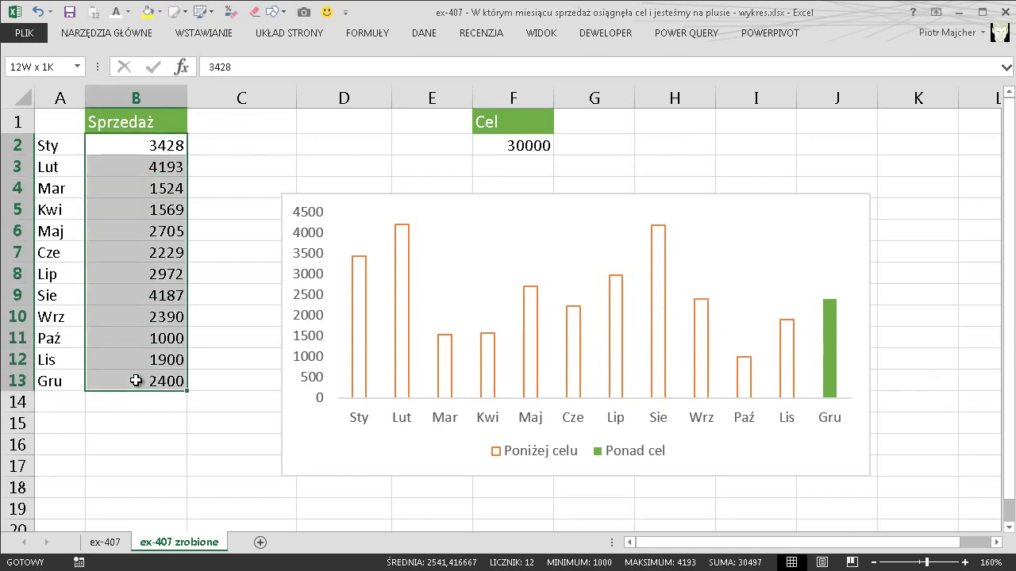
click(105, 542)
- Insert a new empty column at column C, before the Cel target
click(238, 232)
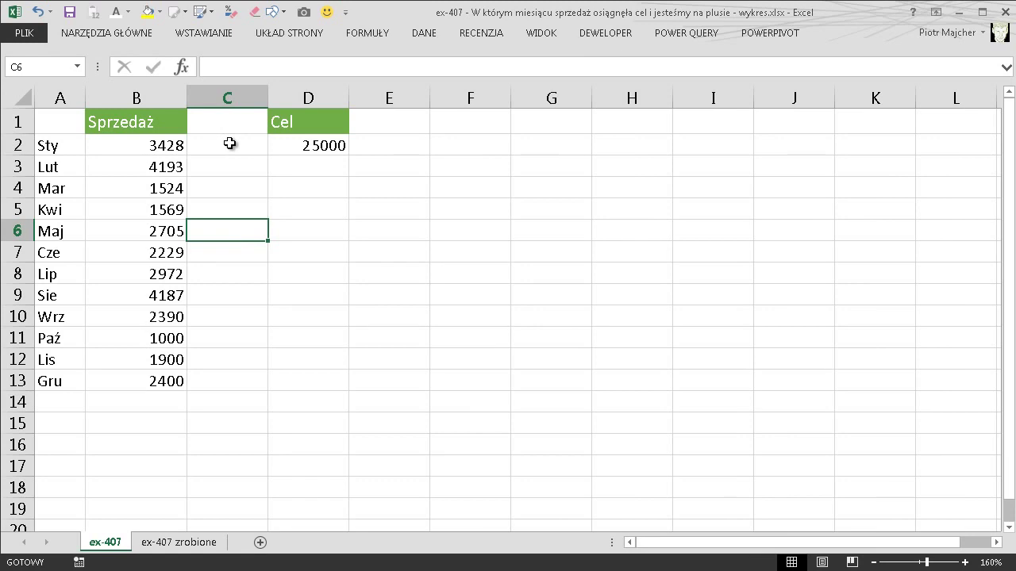
click(244, 95)
right_click(244, 97)
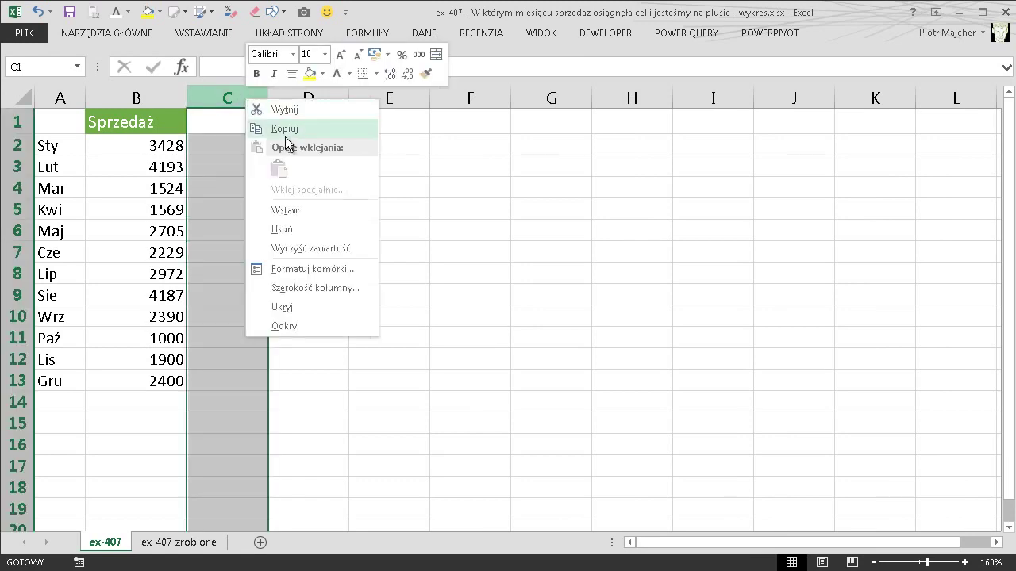
click(300, 211)
click(244, 167)
- Add the headers 'Poniżej celu' in C1 and 'Ponad cel' in D1, widening column D
click(265, 123)
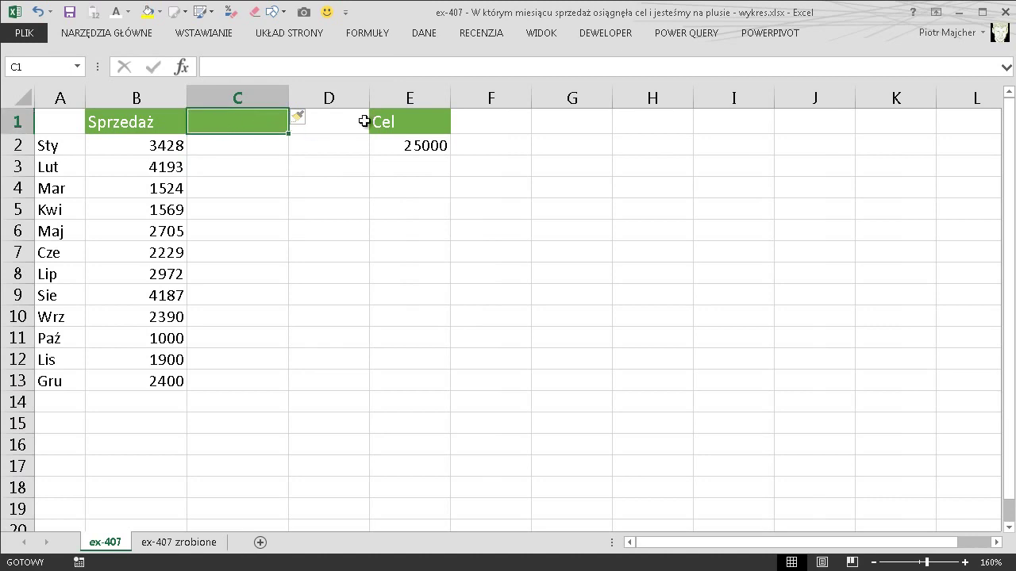
text(Poniż)
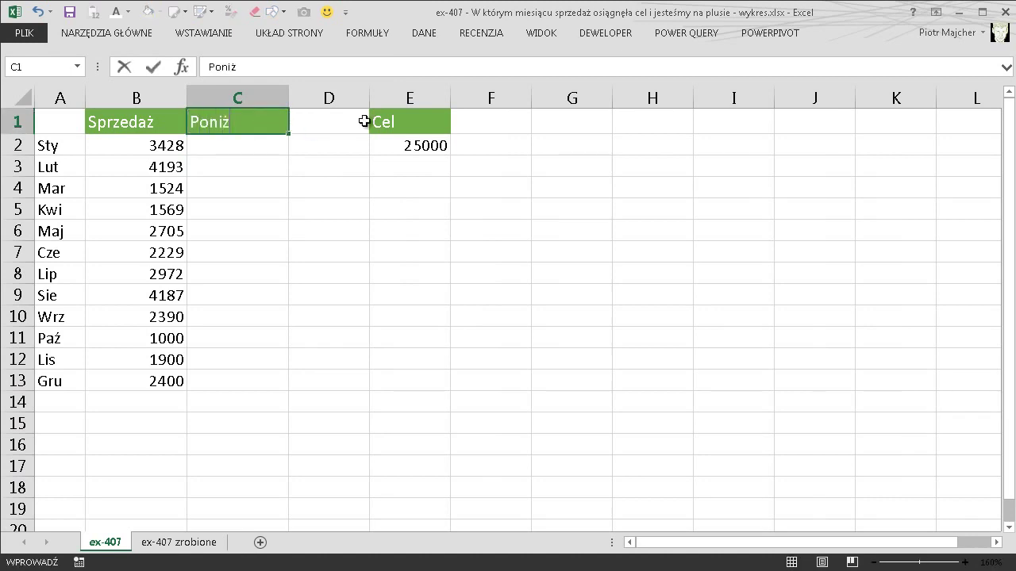
text(ej celu)
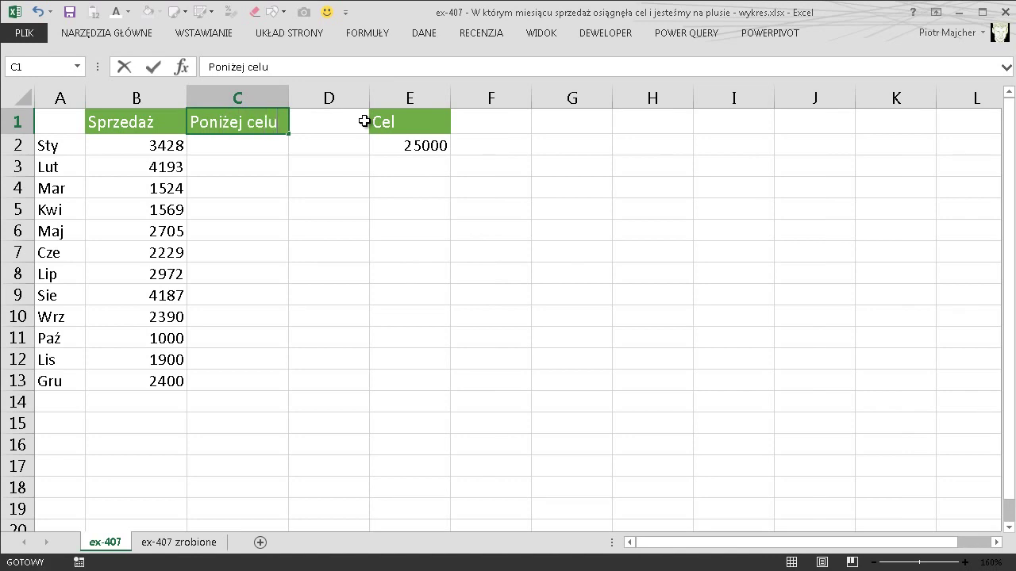
click(365, 120)
text(Ponad cel)
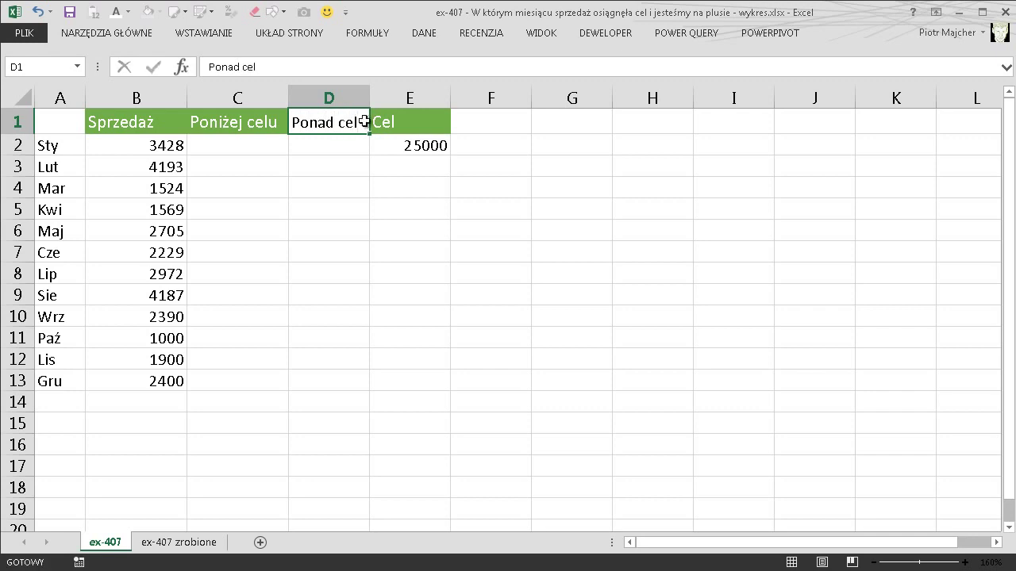
key(Return)
key(Left)
drag(364, 97, 381, 97)
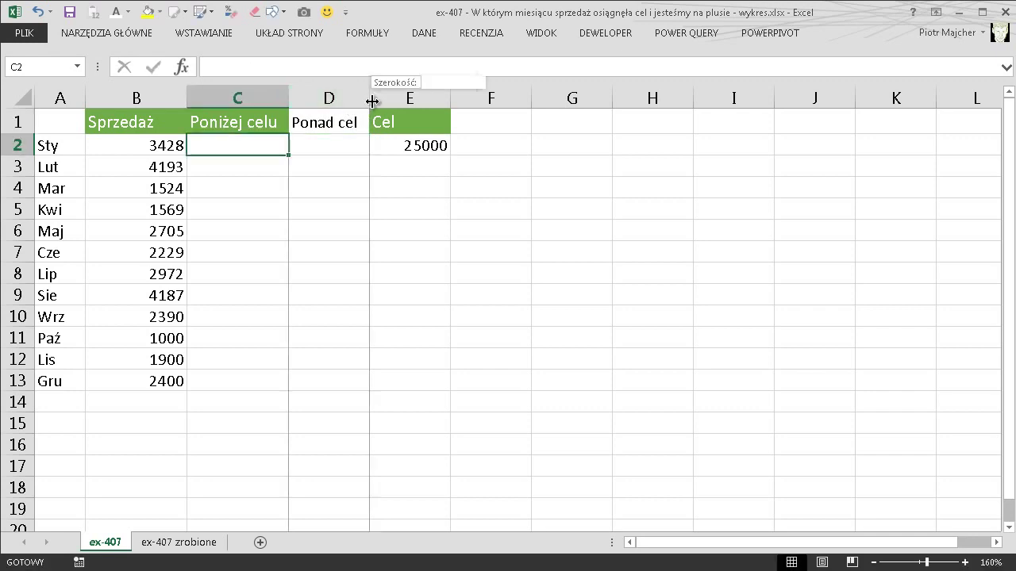
key(Up)
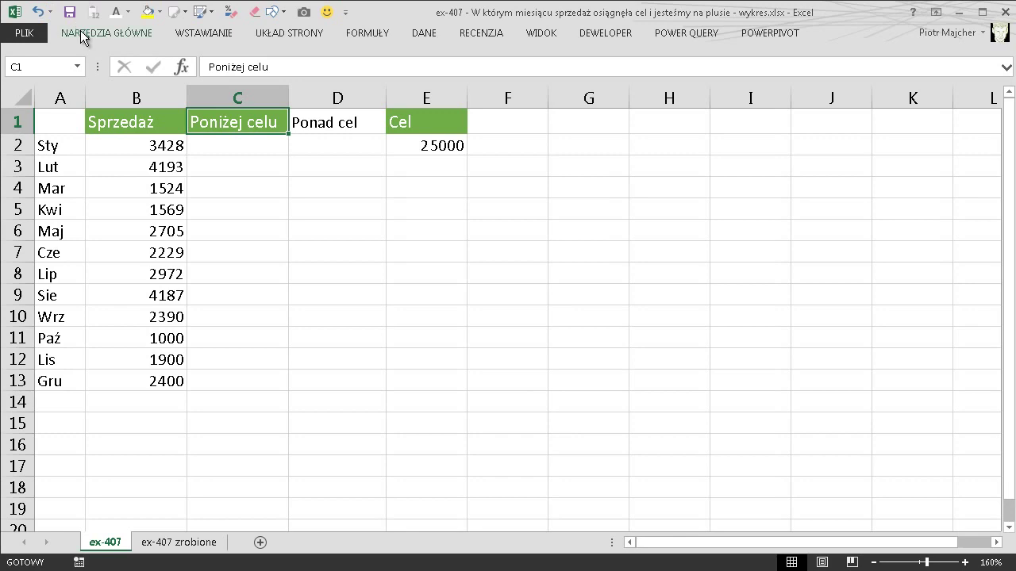
- Copy C1's green header formatting onto D1 with Malarz formatów
click(80, 30)
click(46, 90)
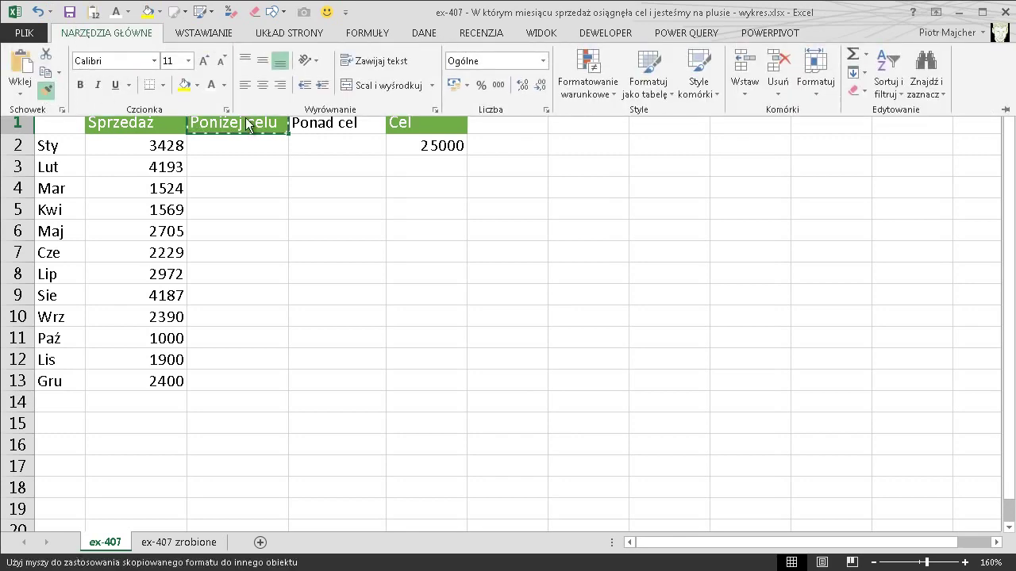
click(329, 129)
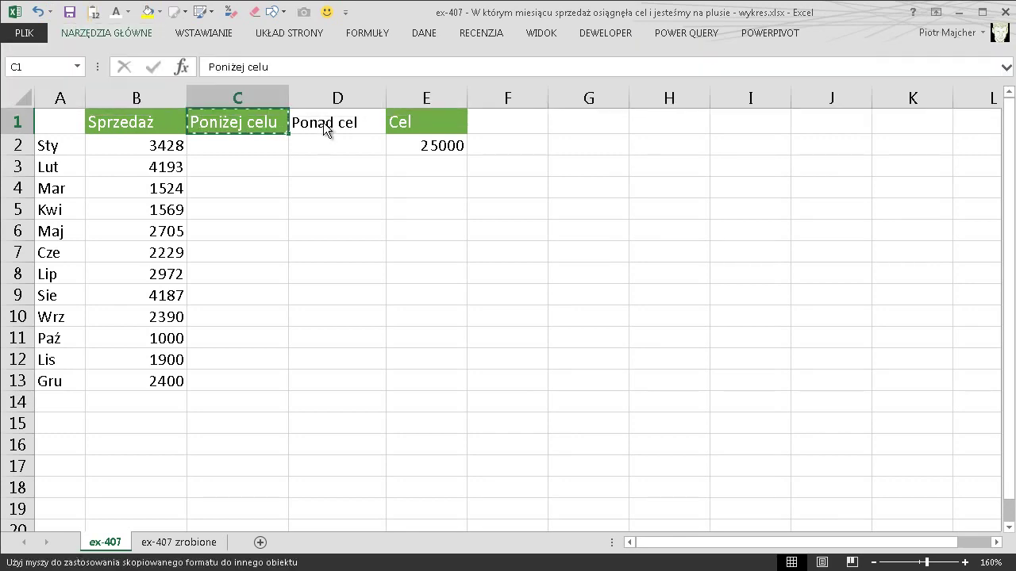
- Select the first Poniżej celu cells and the early months' sales
click(244, 150)
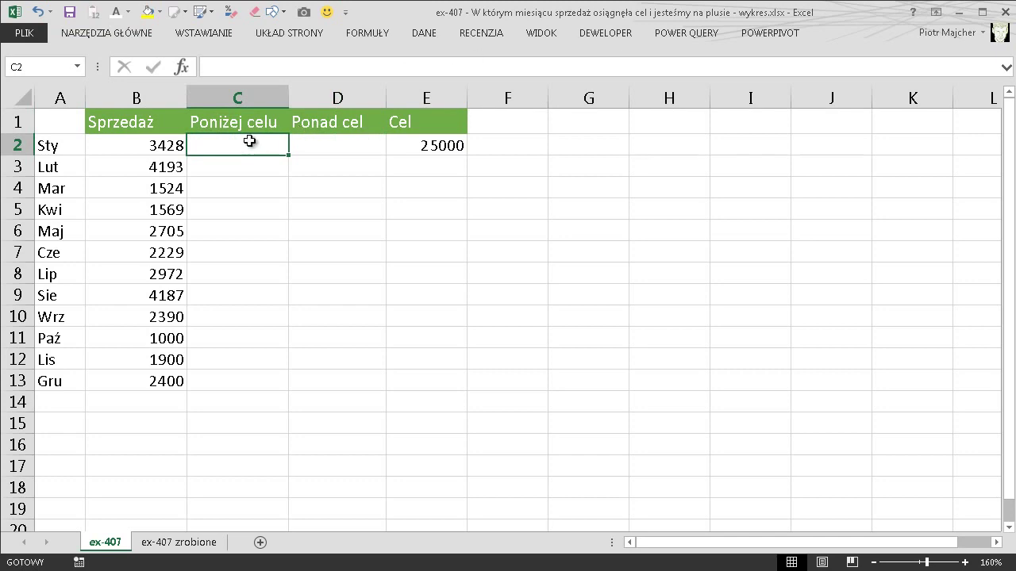
drag(249, 142, 270, 230)
drag(162, 148, 168, 272)
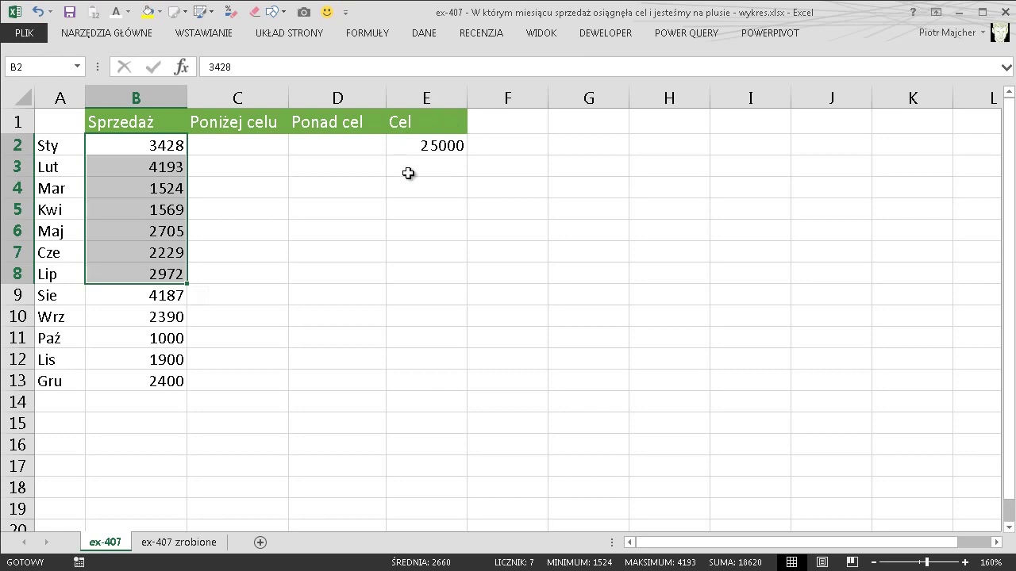
- In C2, start =JEŻELI(SUMA(B2:B2)<E2 to compare the running sales sum with the target
click(256, 148)
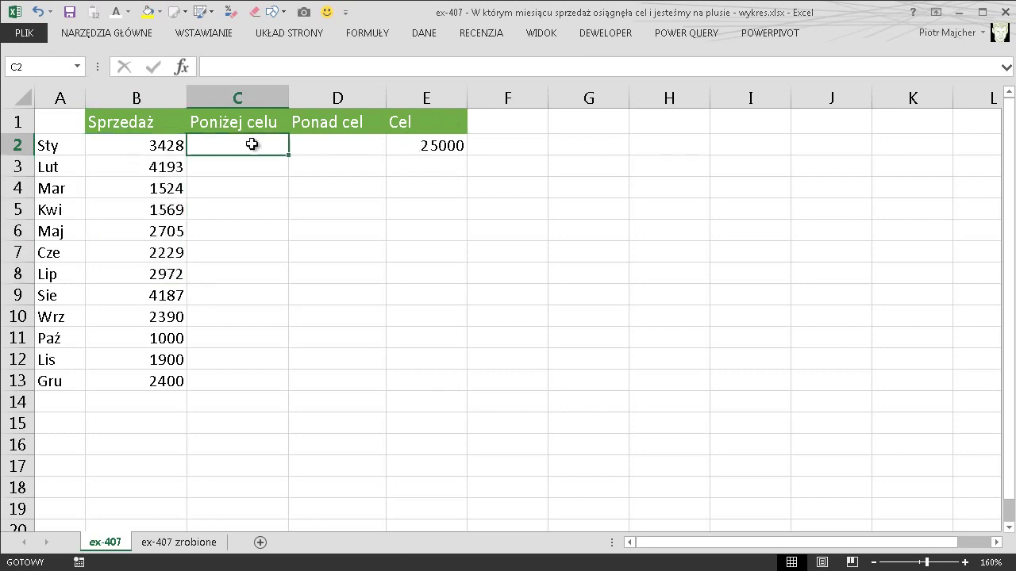
text(=je)
key(Tab)
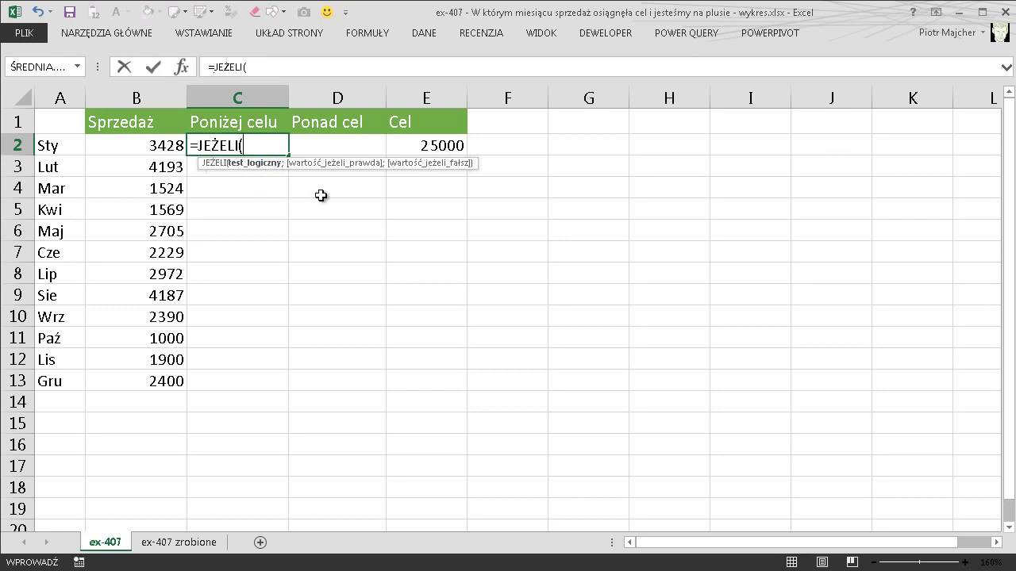
text(suma()
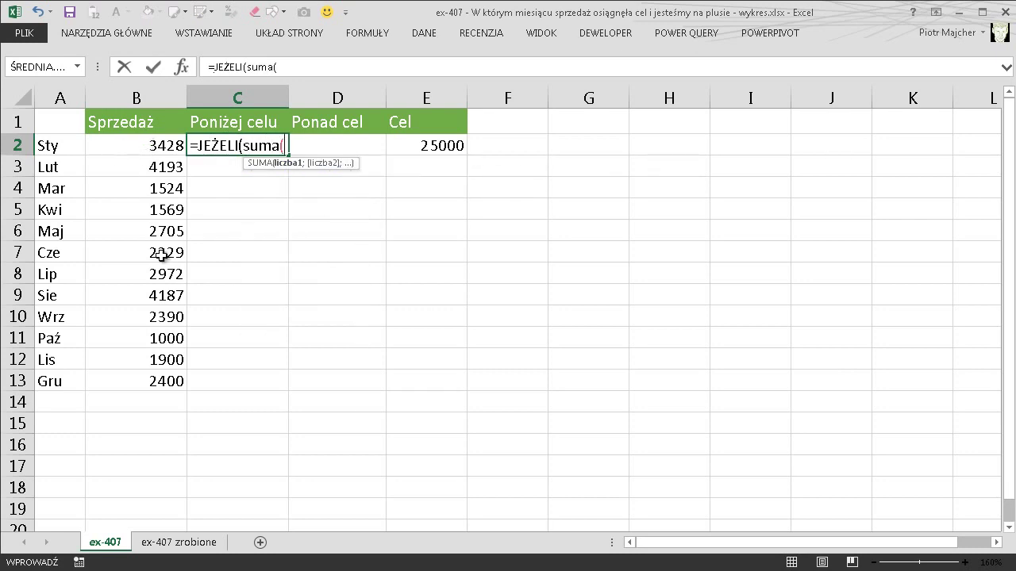
click(163, 147)
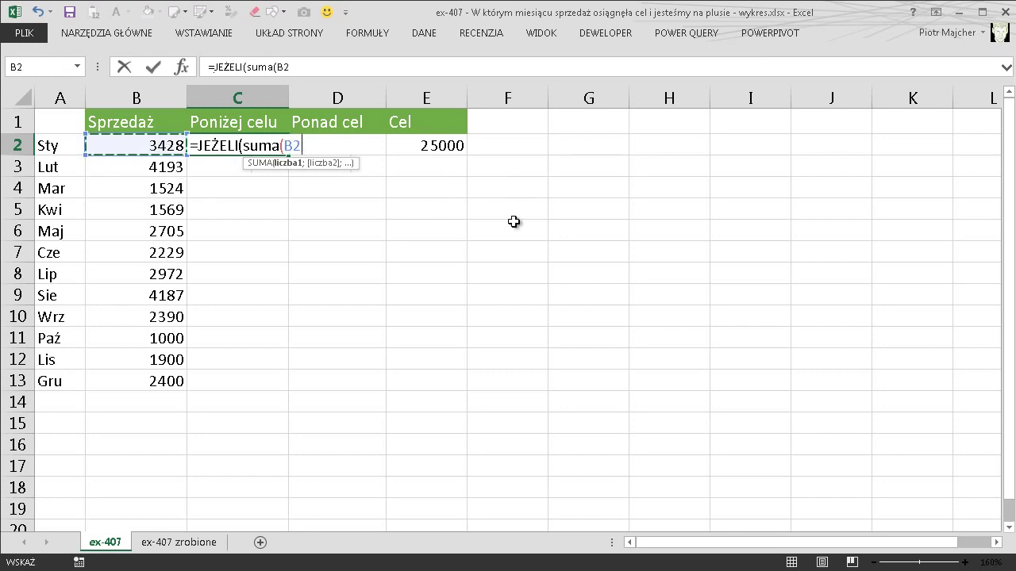
click(658, 352)
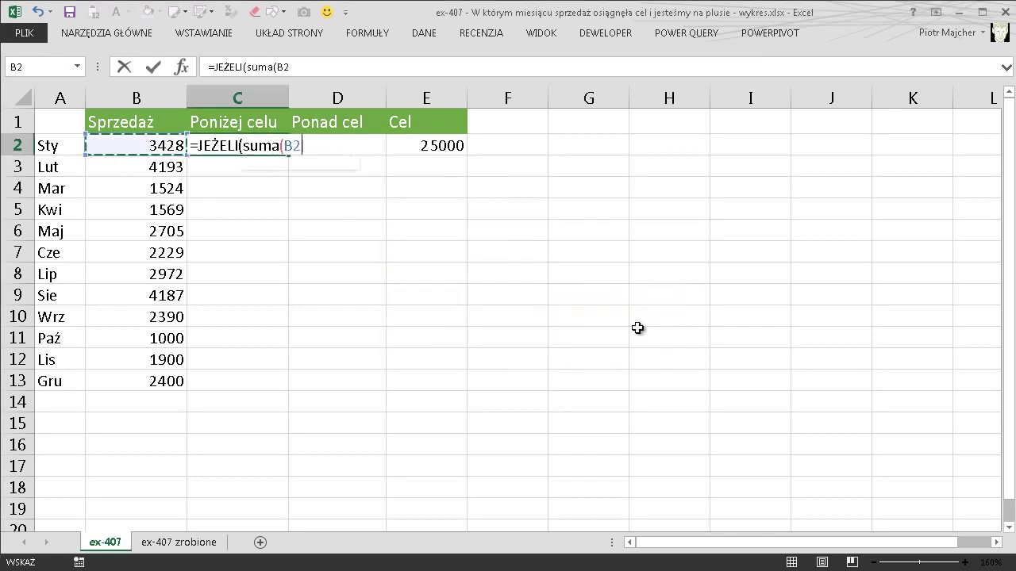
key(F8)
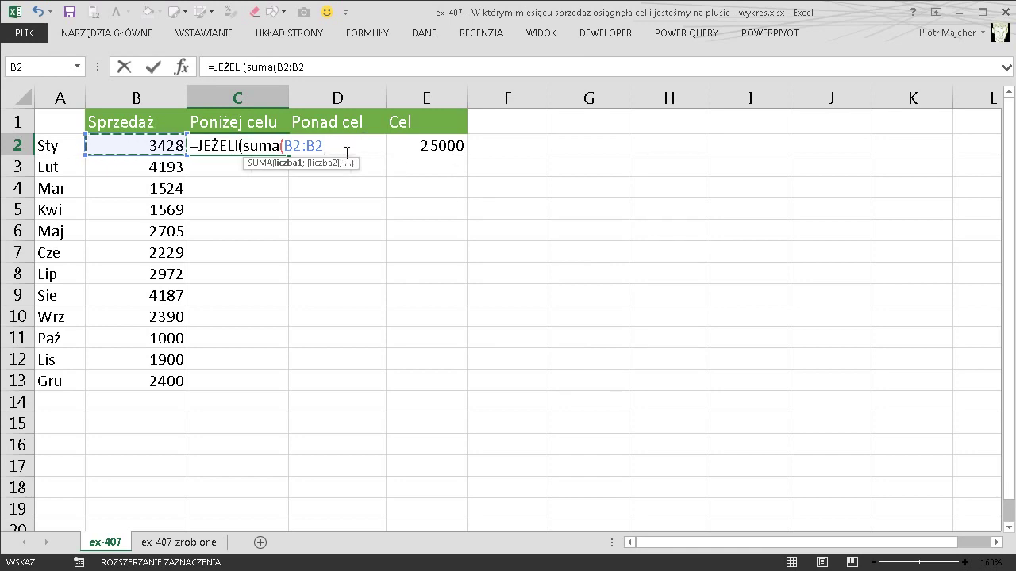
text()<)
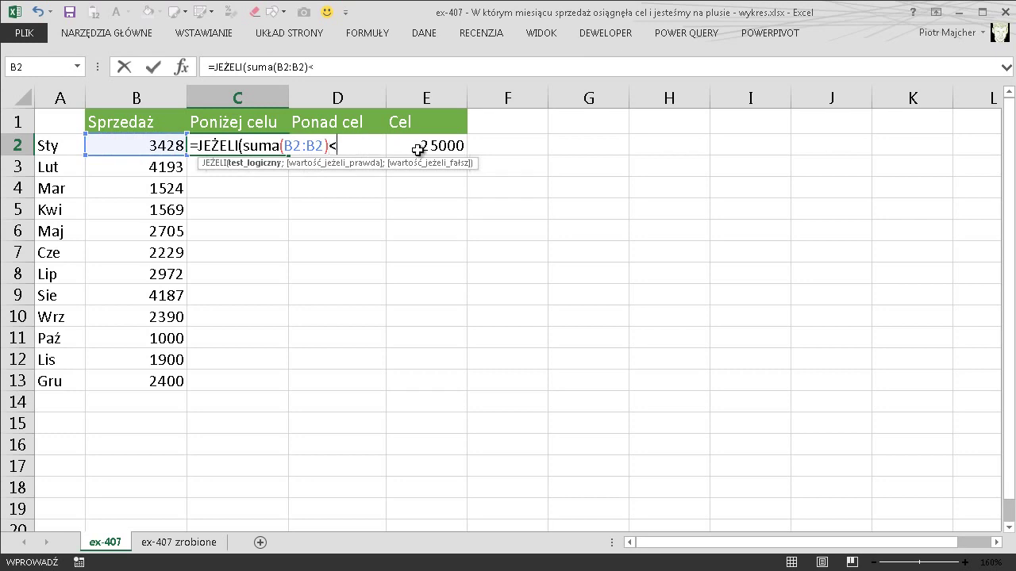
click(447, 146)
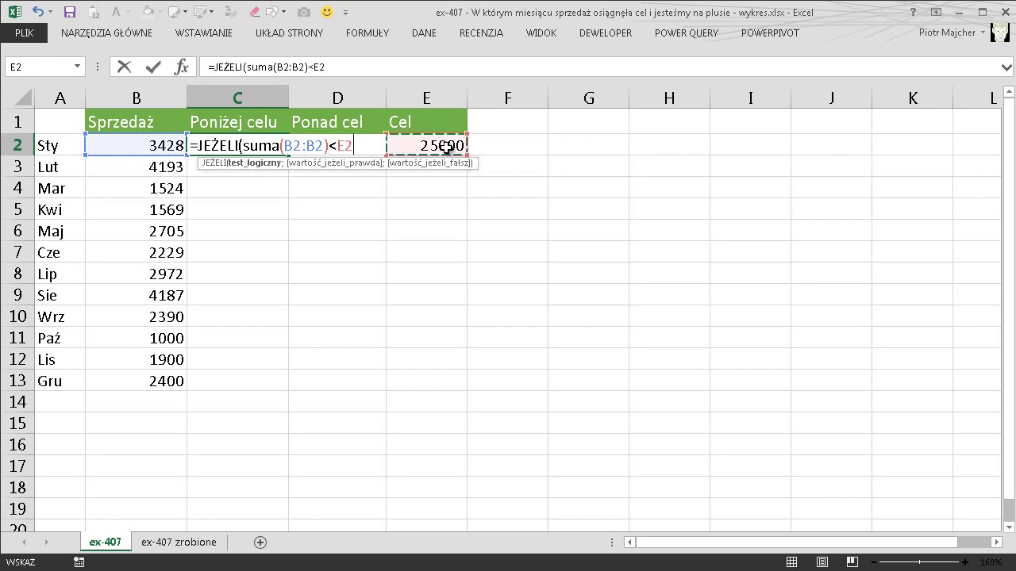
- Make $B$2 and $E$2 absolute and finish the formula with ;B2;0
click(292, 145)
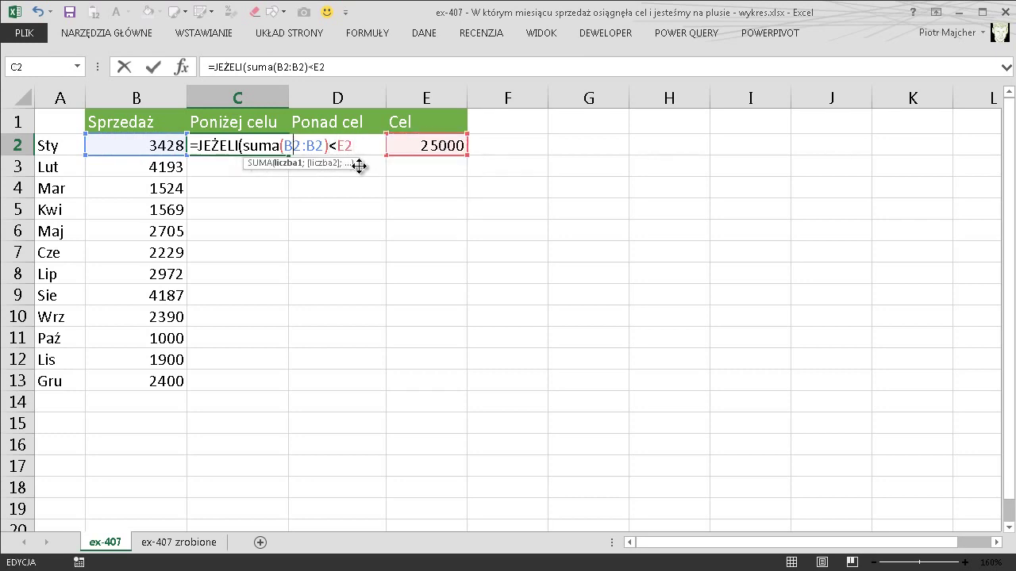
key(F4)
drag(286, 145, 332, 149)
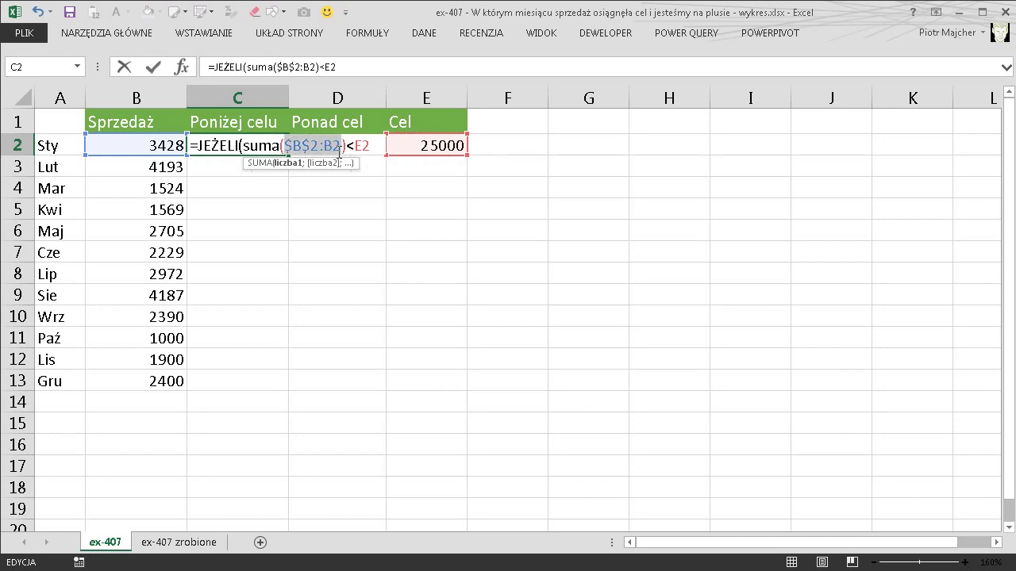
click(362, 146)
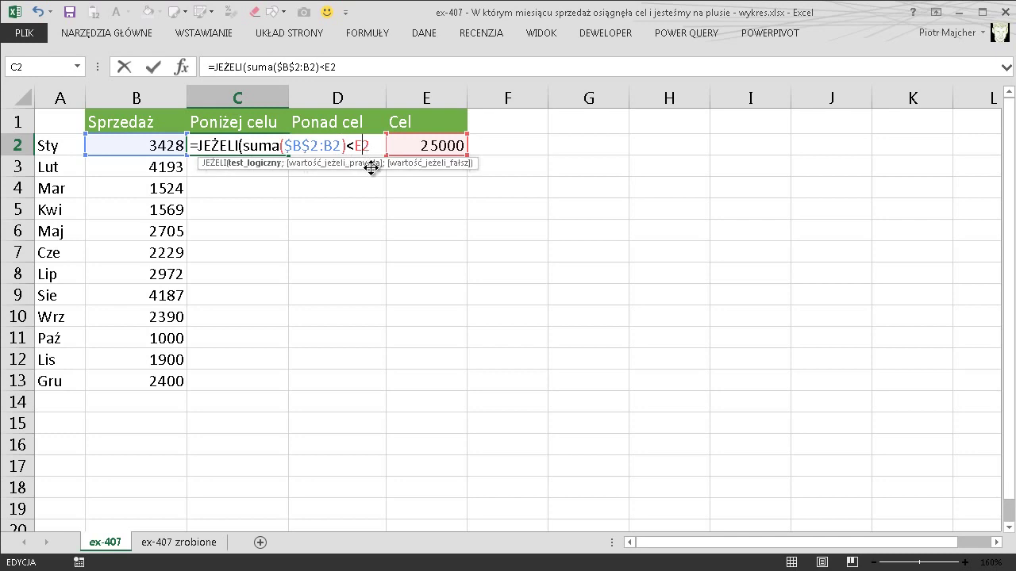
key(F4)
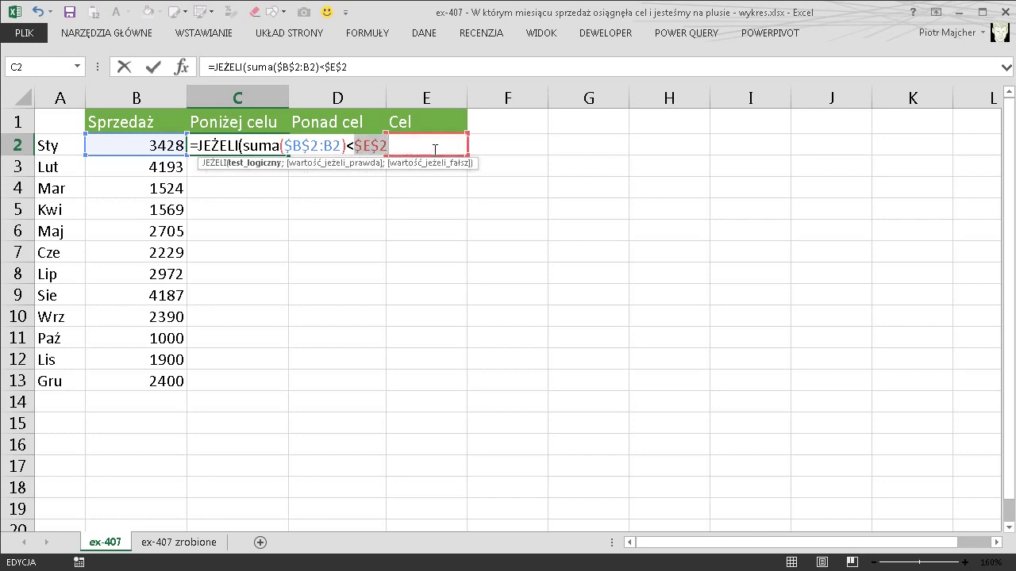
click(399, 140)
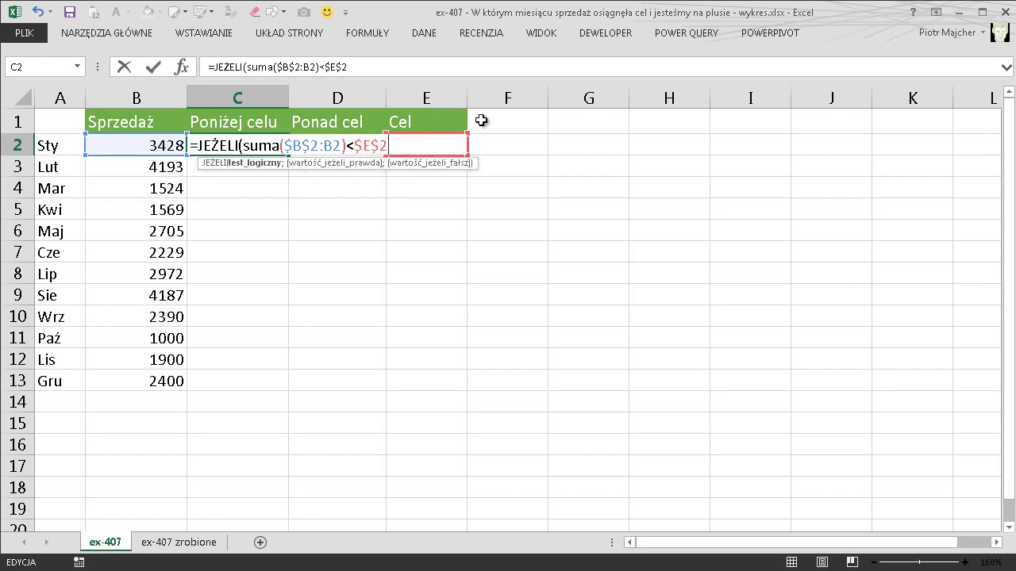
text(;)
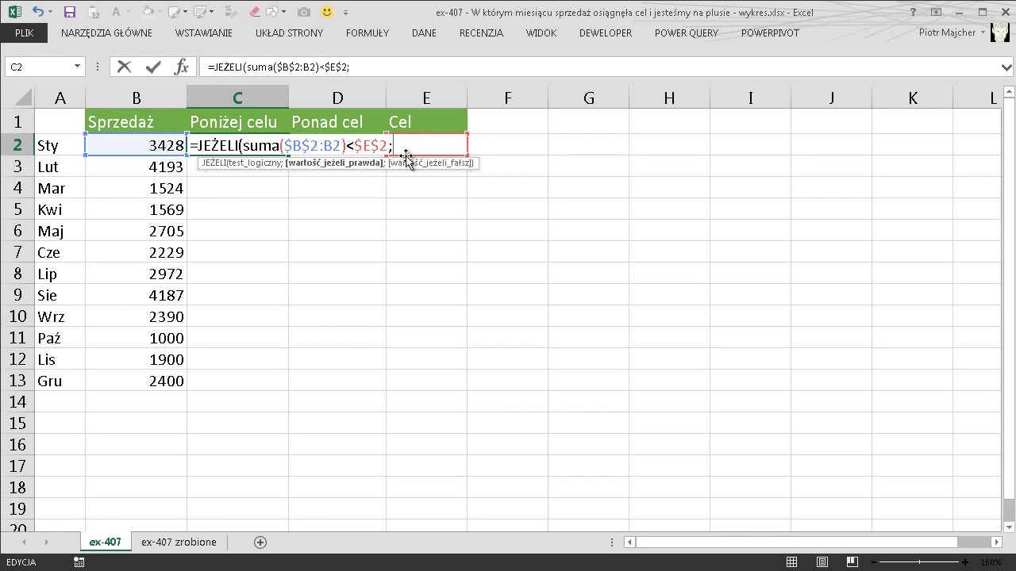
click(115, 144)
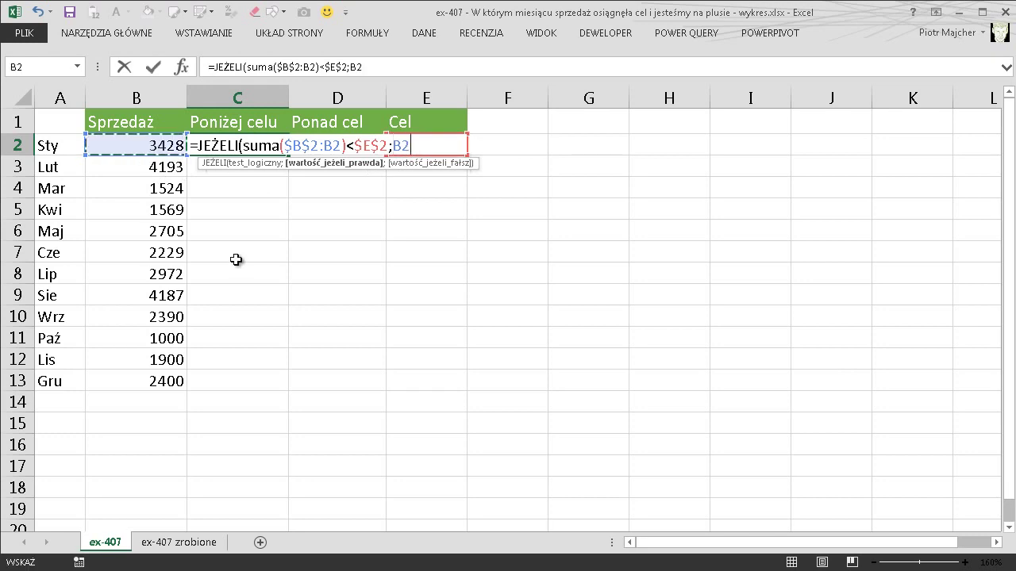
text(;0)
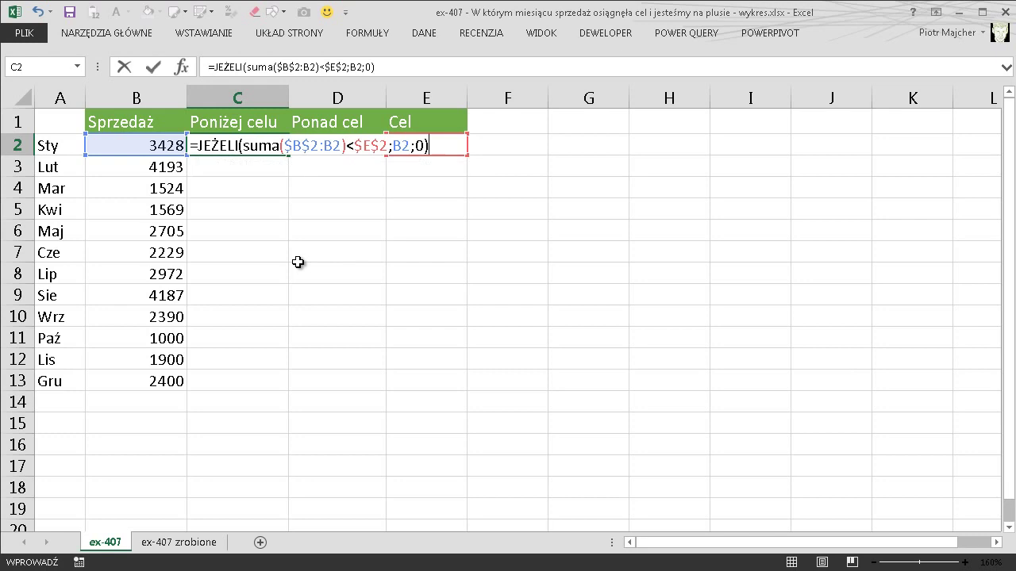
key(ctrl+Return)
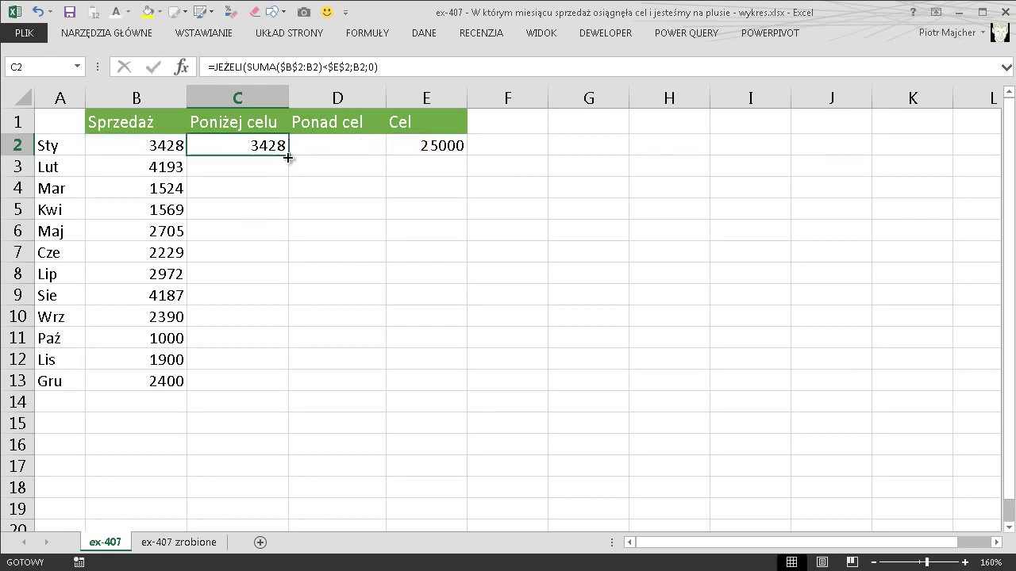
- Fill the C2 formula down to C13 and check the 0 results for Wrz–Gru
double_click(290, 154)
drag(267, 164, 254, 383)
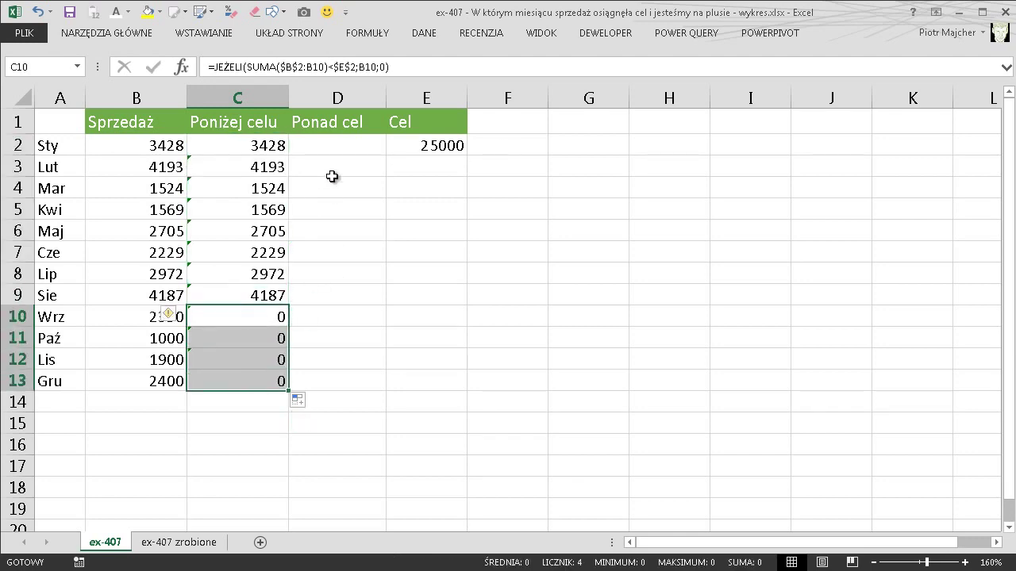
click(334, 148)
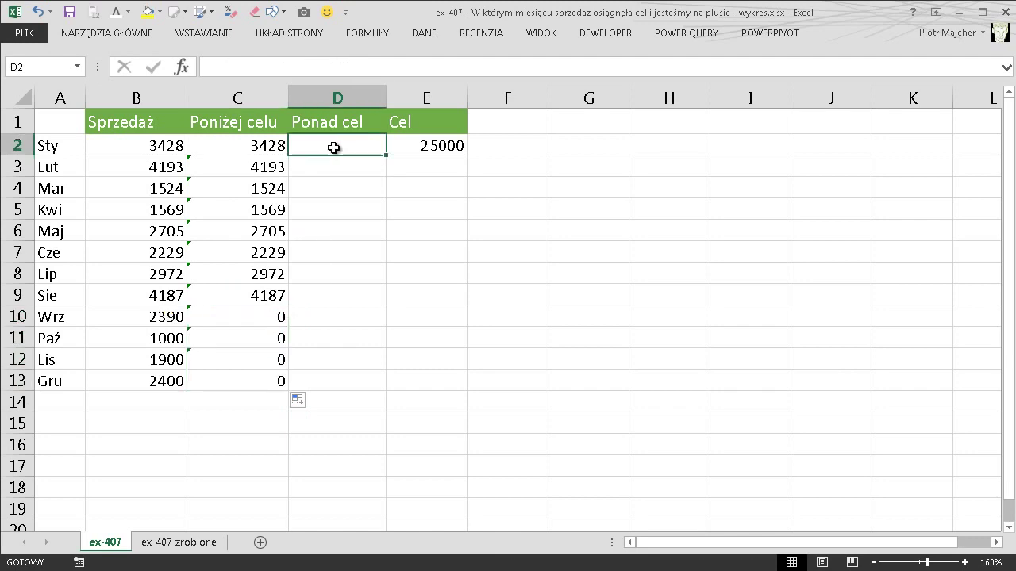
- Copy C2's formula text and paste it into D2
click(269, 147)
drag(394, 69, 173, 70)
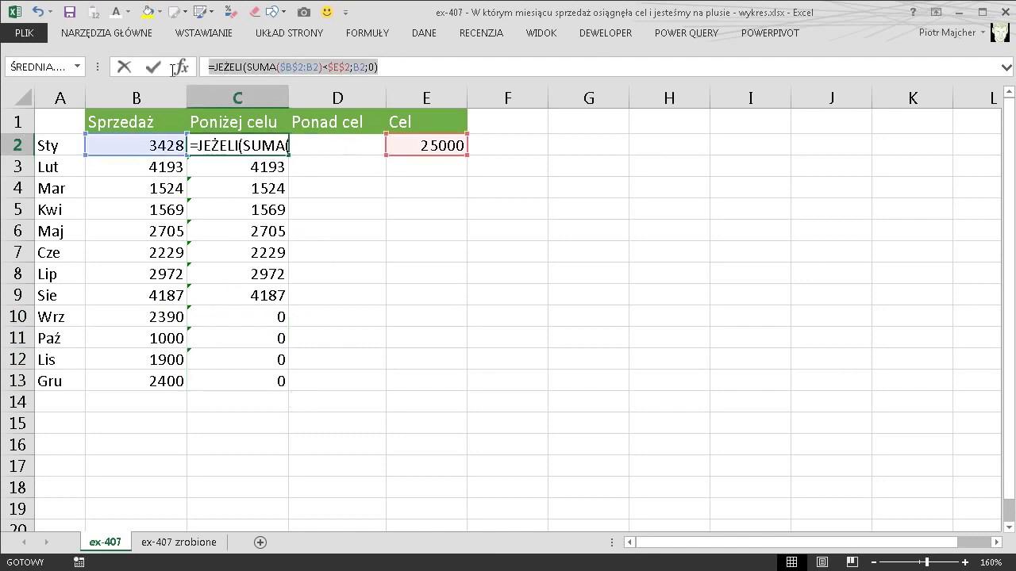
key(ctrl+c)
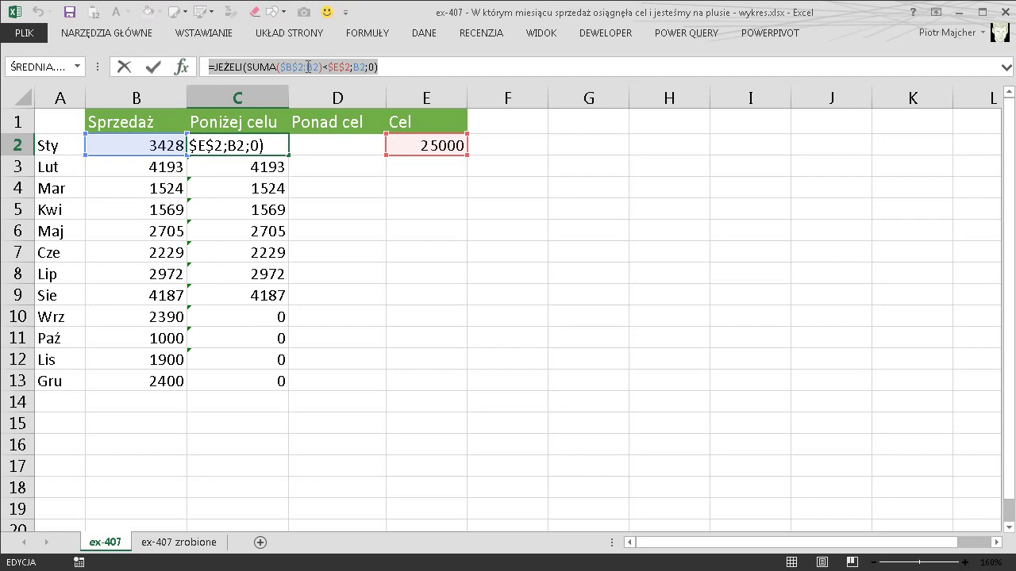
key(Escape)
click(321, 147)
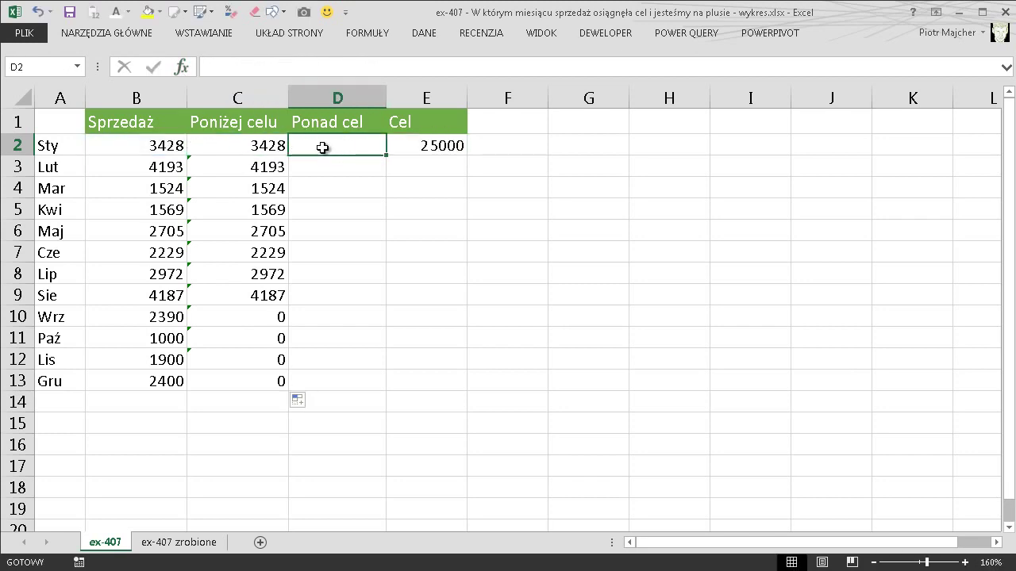
key(ctrl+v)
- Edit D2 to =JEŻELI(SUMA($B$2:B2)>=$E$2;B2;0)
double_click(353, 147)
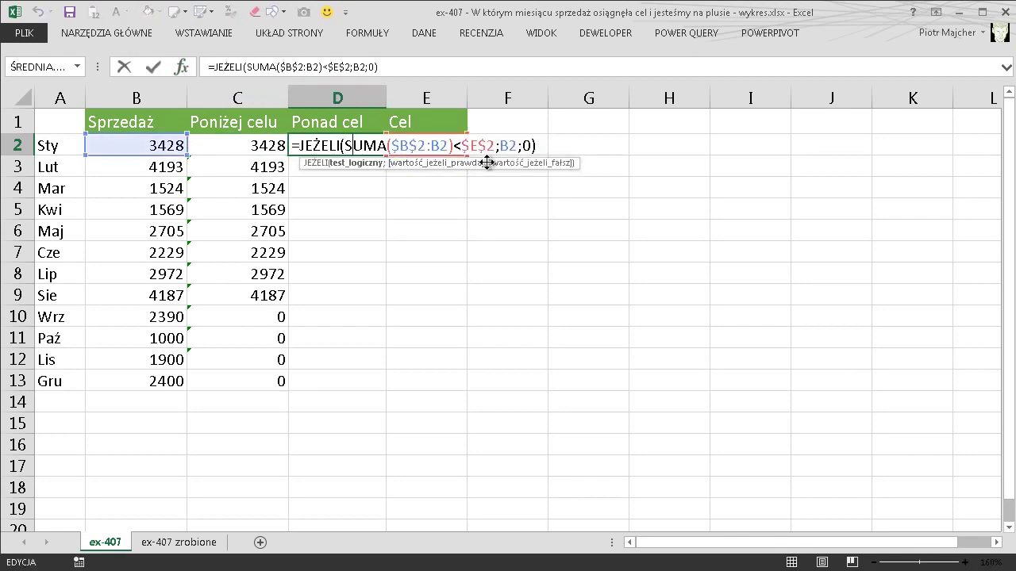
drag(501, 145, 525, 149)
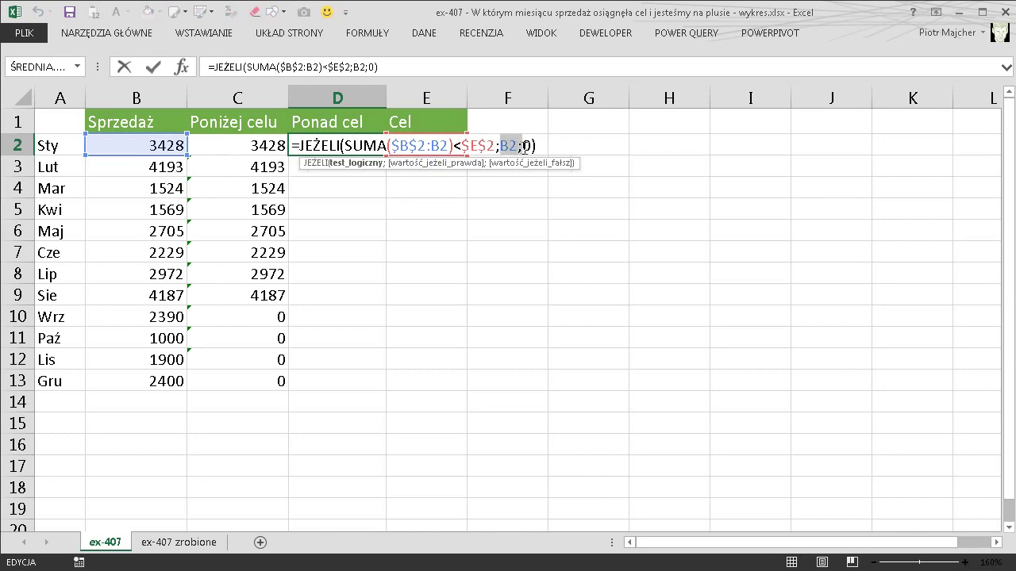
key(Delete)
key(Delete)
key(Delete)
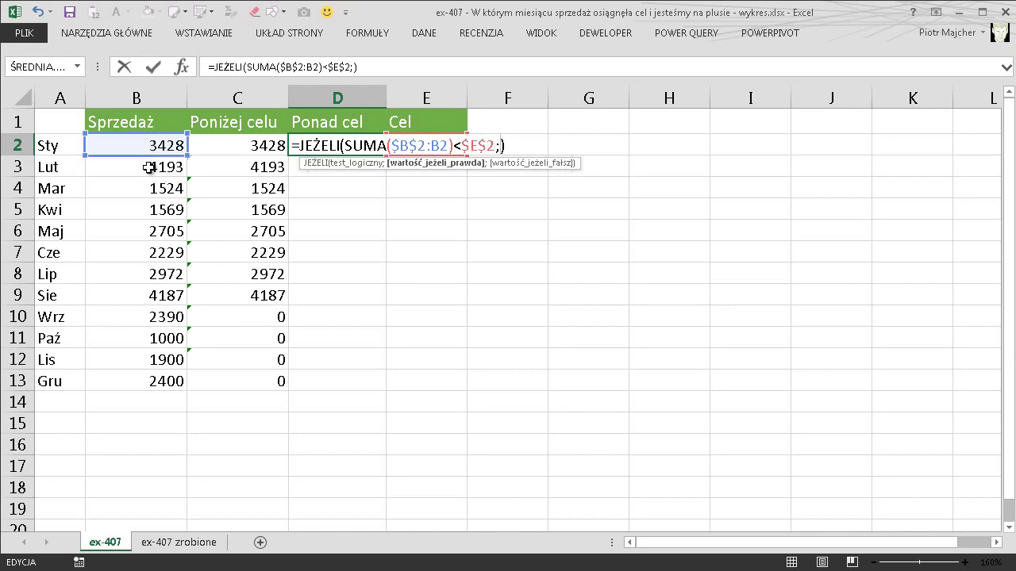
key(Left)
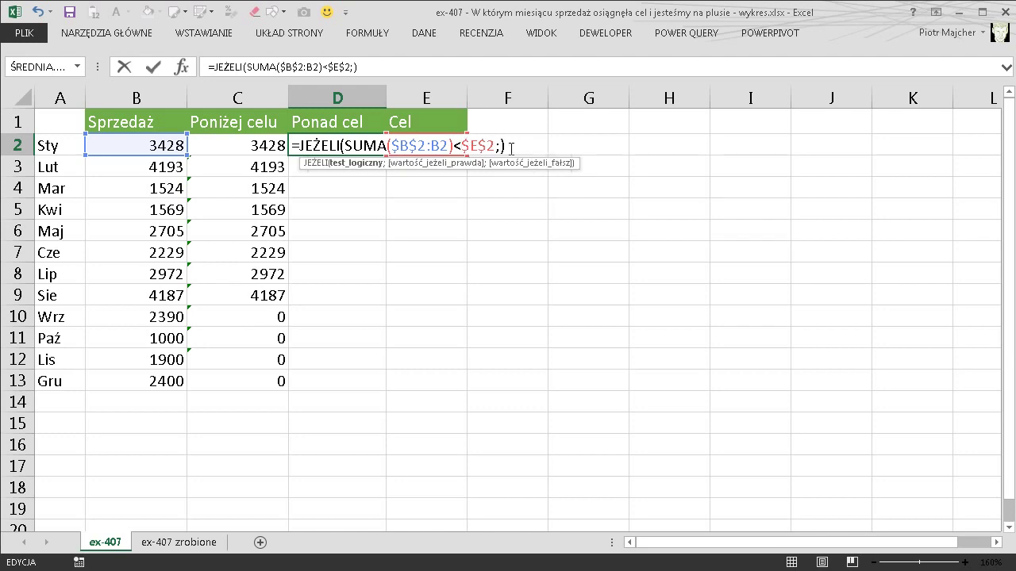
key(BackSpace)
text(>)
text(=)
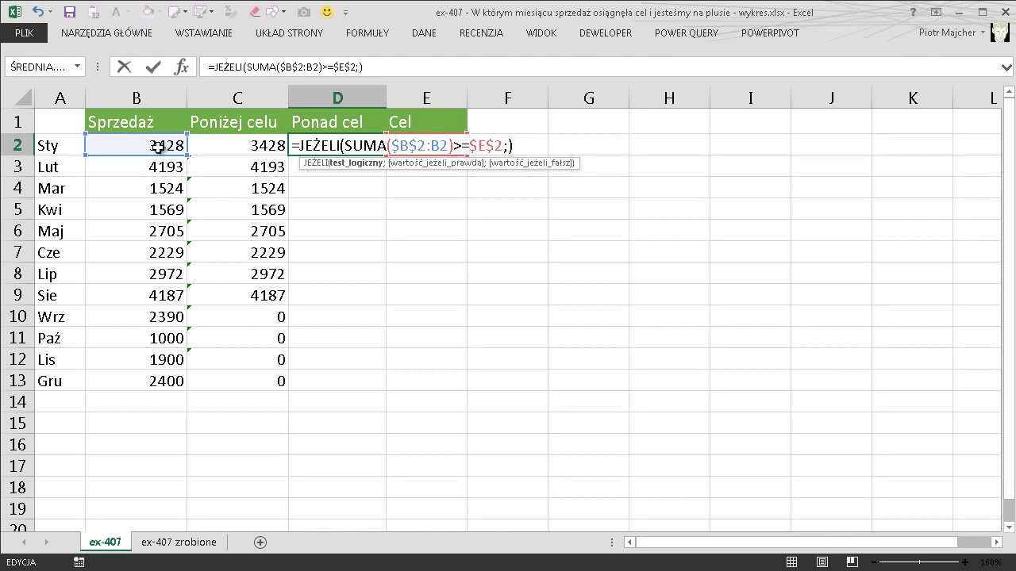
click(508, 148)
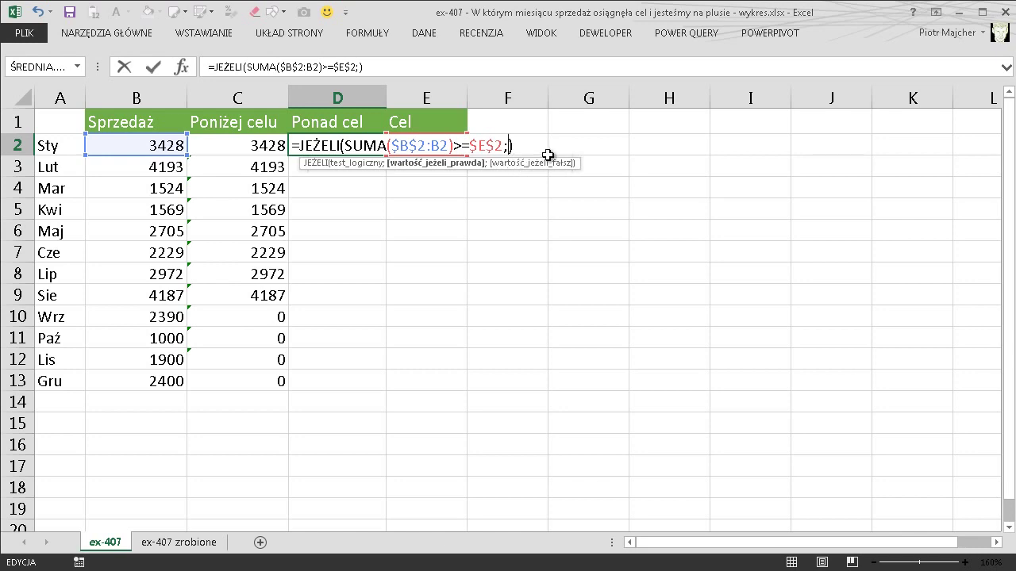
click(139, 143)
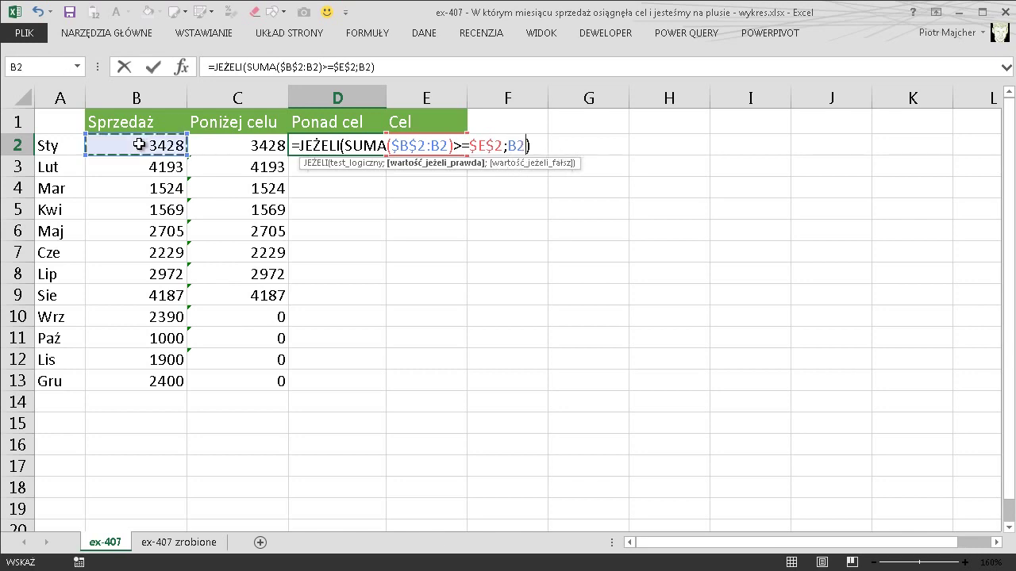
text(;0)
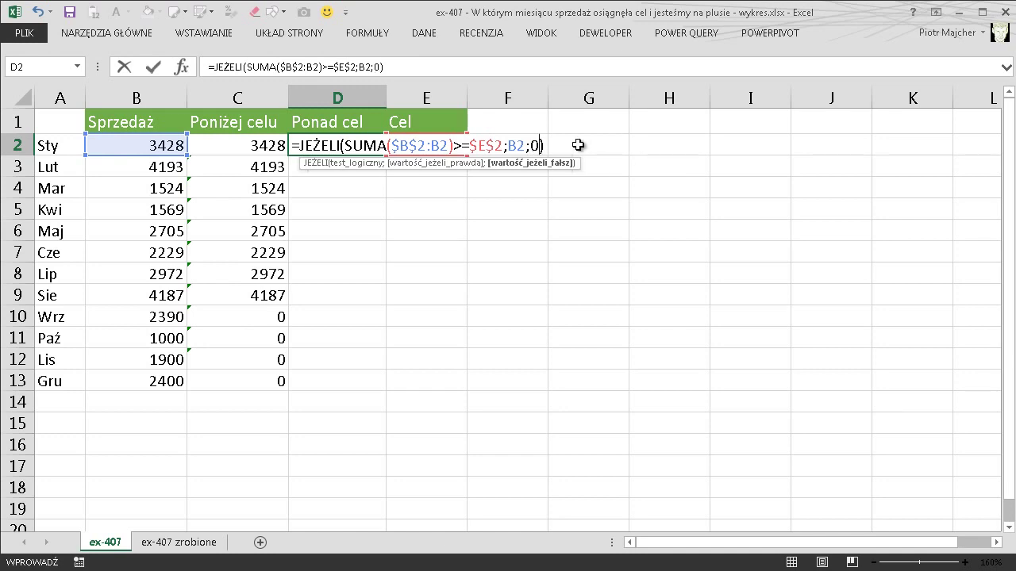
double_click(508, 145)
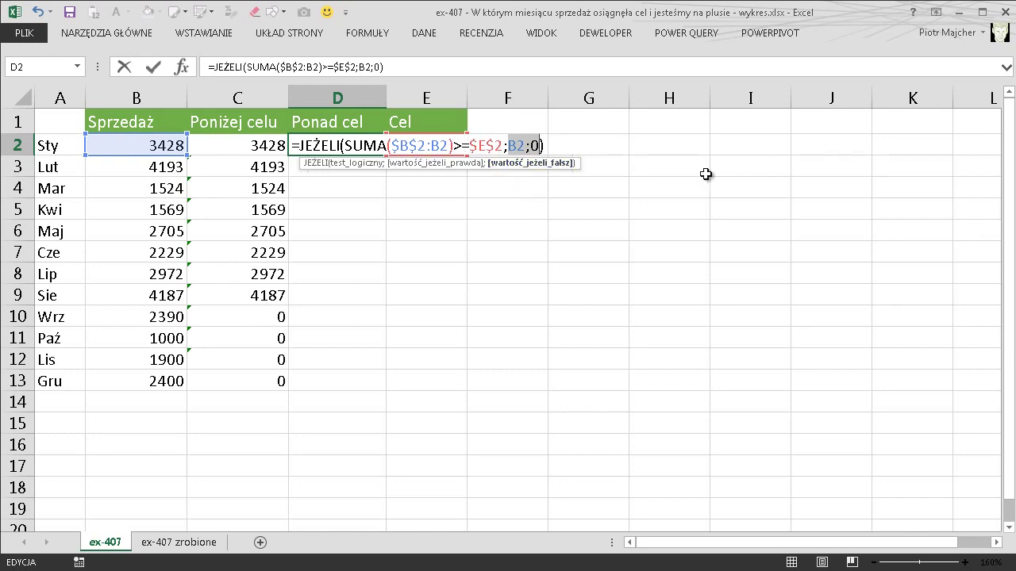
key(Return)
- Fill the D2 formula down to row 13
click(381, 145)
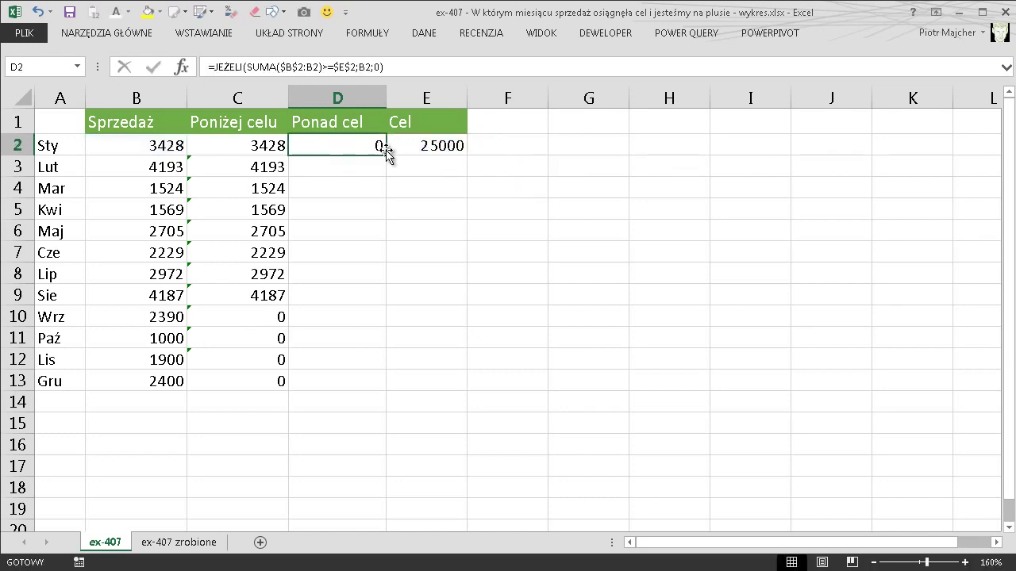
double_click(386, 153)
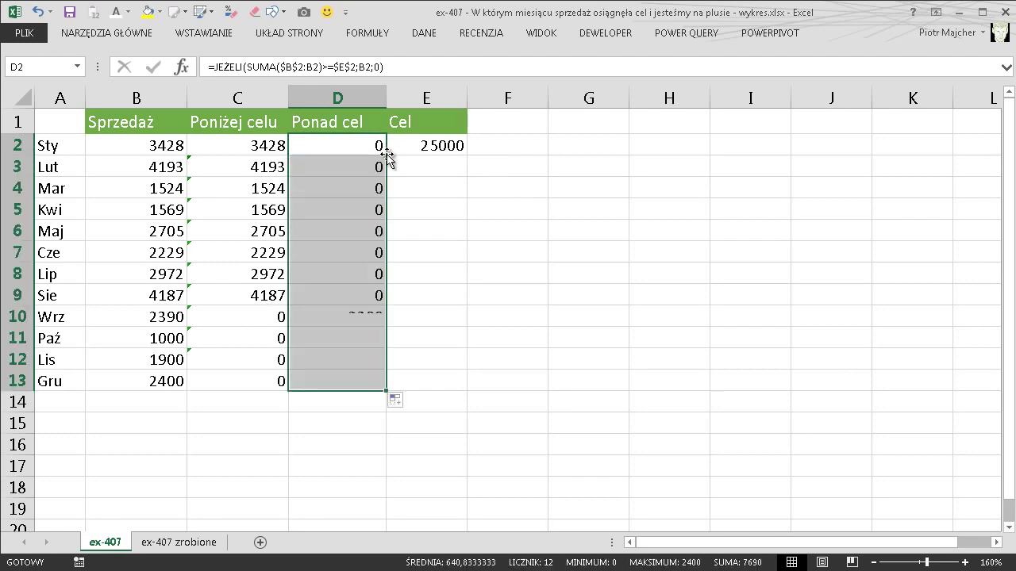
click(454, 147)
- Change the E2 target to 15000, then to 28000
text(150)
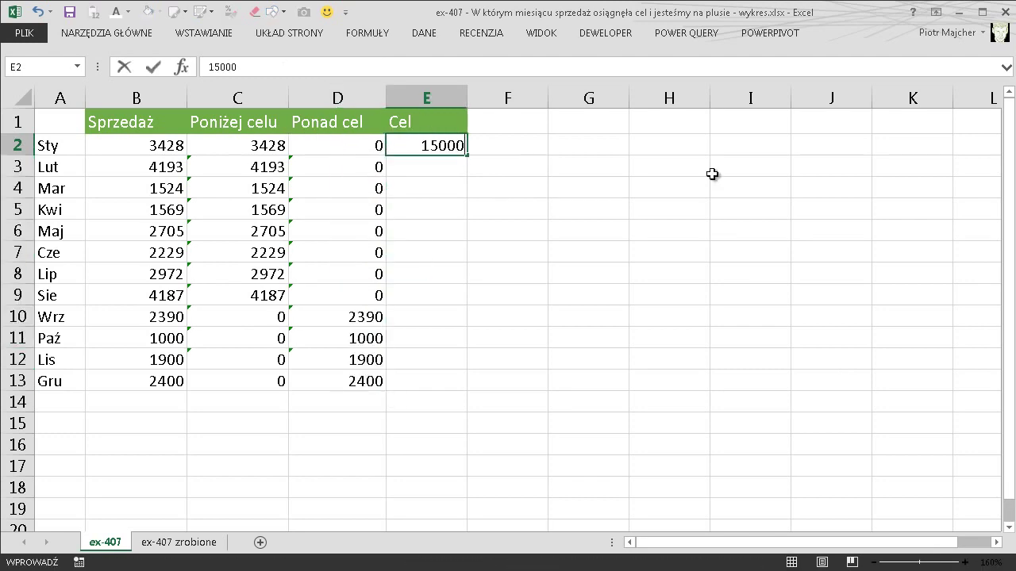
key(Return)
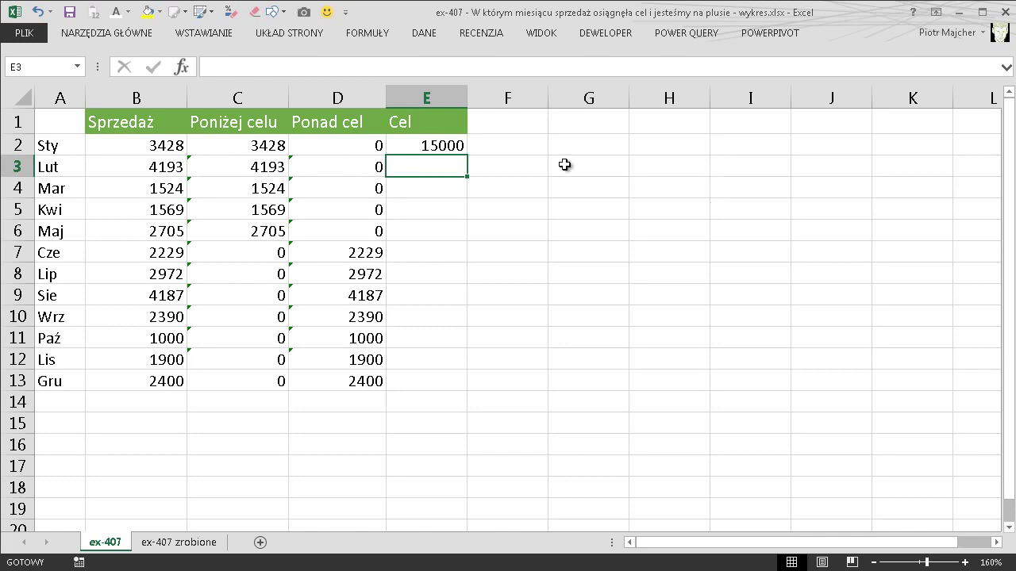
click(432, 142)
text(28)
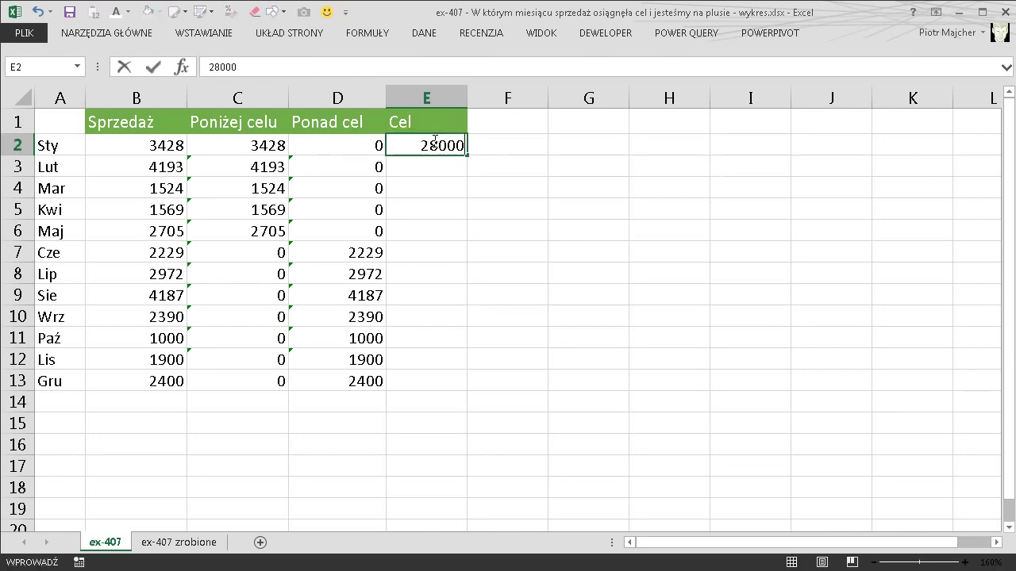
key(Return)
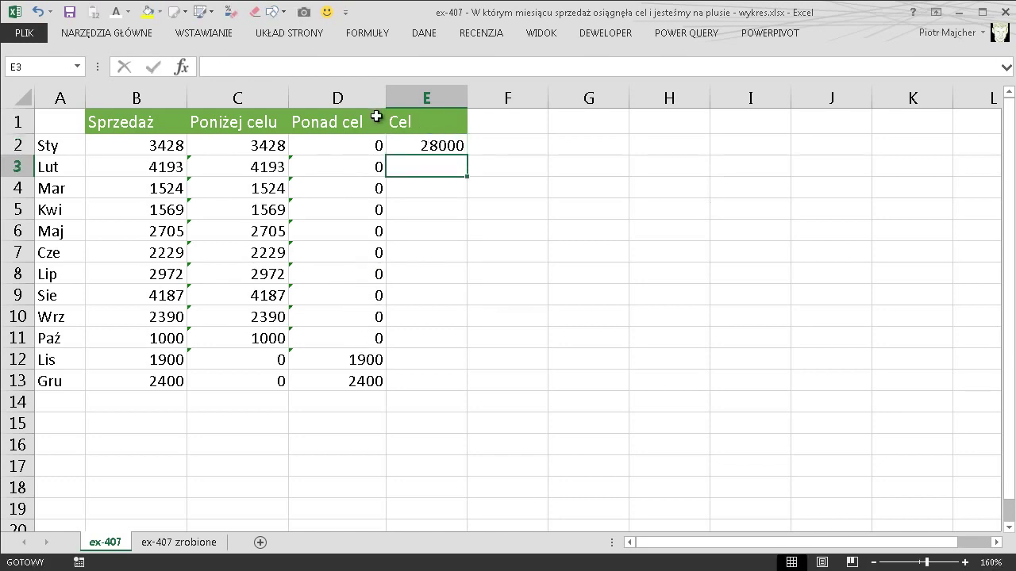
- Insert a column chart from A2:A13 and C2:D13 and delete its title
drag(74, 148, 63, 363)
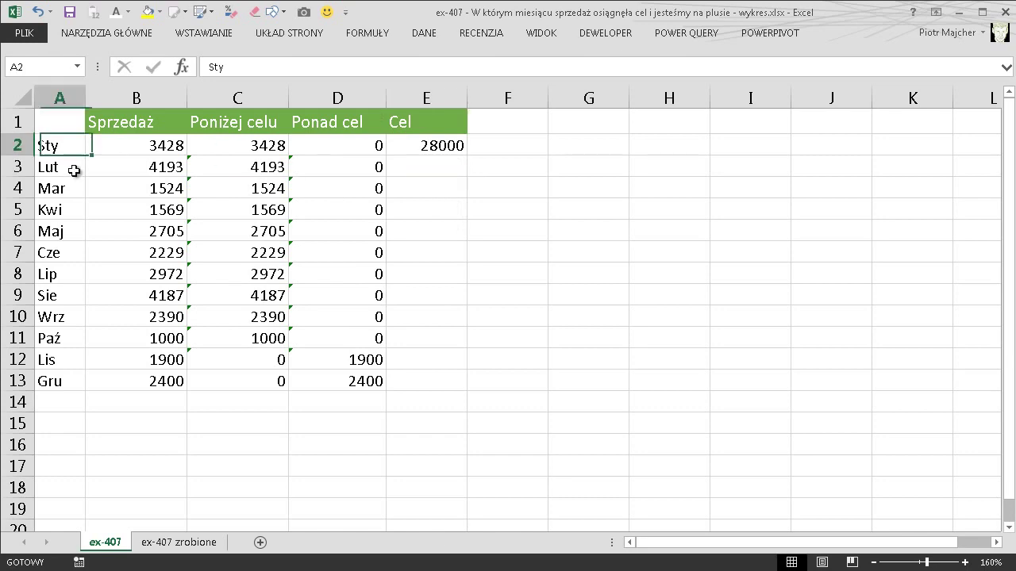
drag(63, 376, 64, 376)
drag(268, 145, 344, 377)
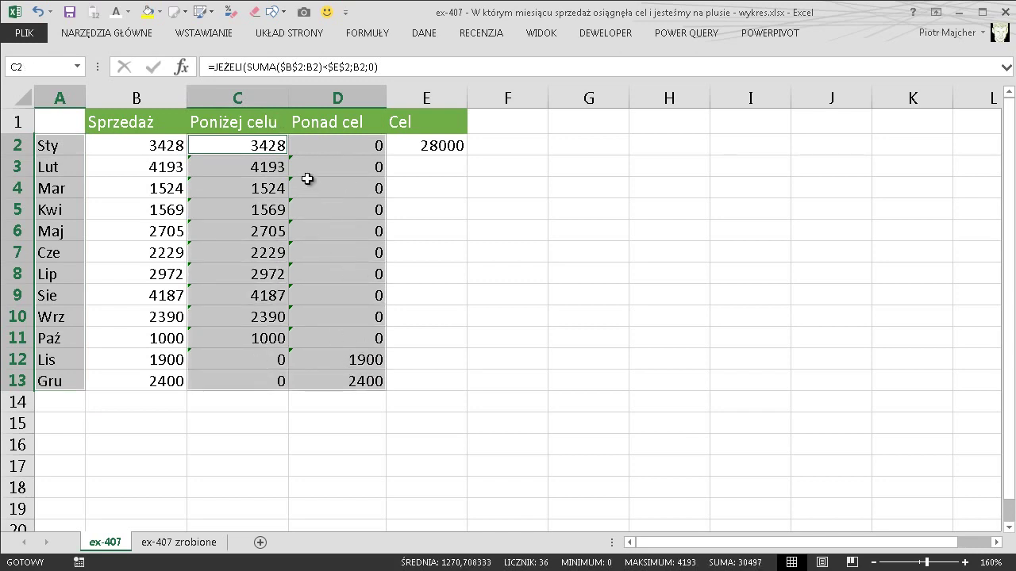
key(alt+F1)
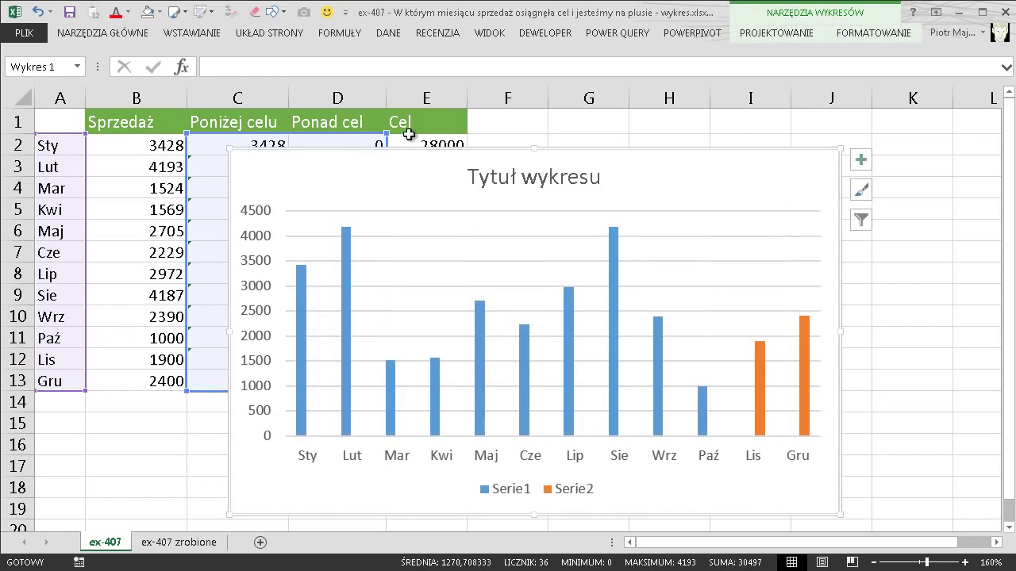
click(539, 176)
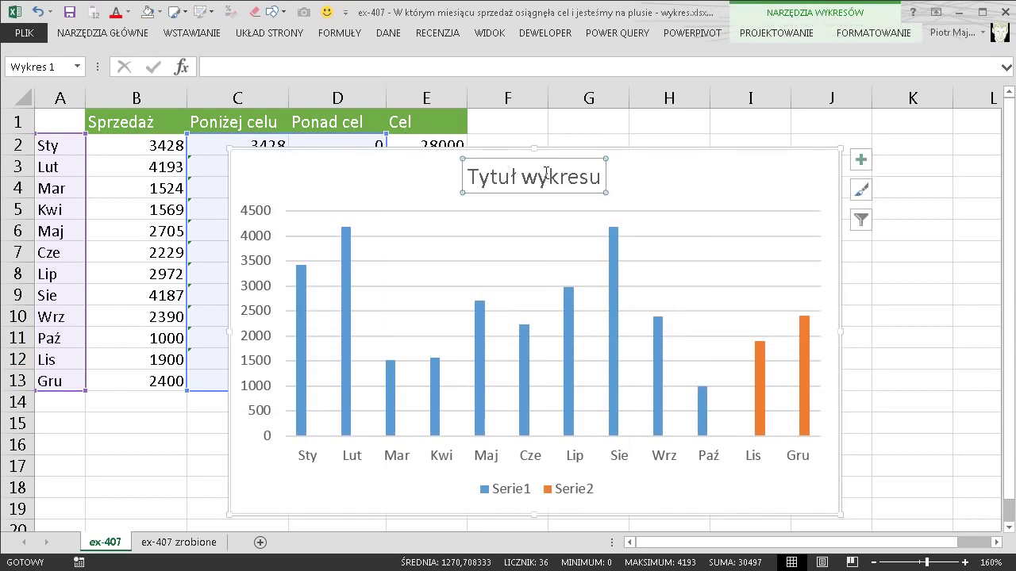
key(Delete)
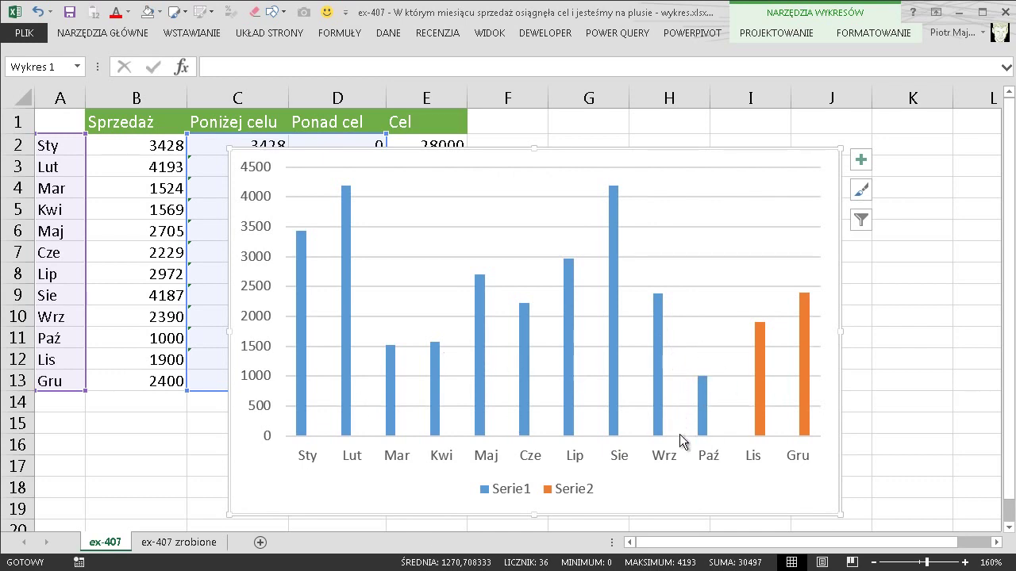
- Select the Serie1 columns in the chart
mouse_move(614, 433)
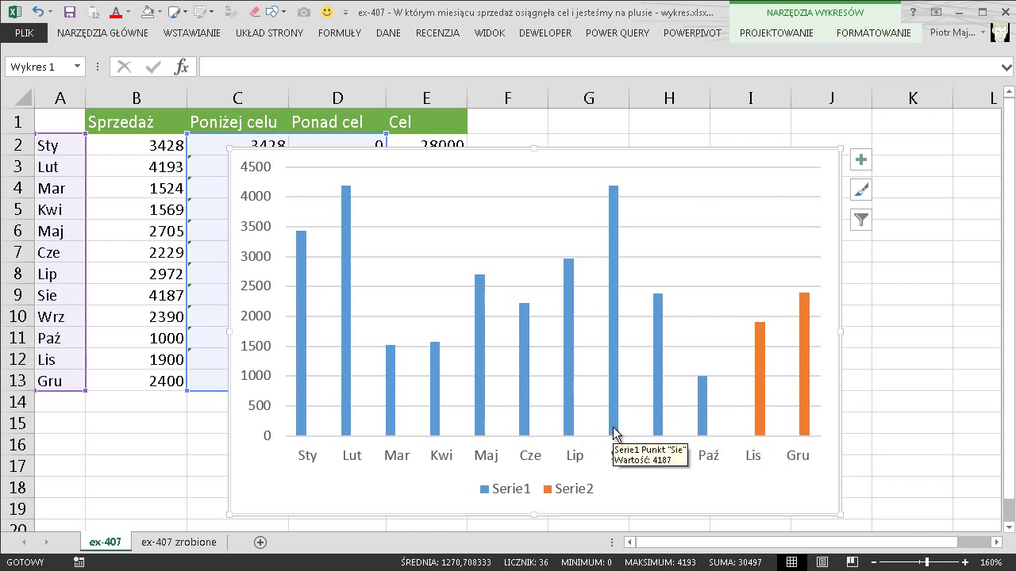
mouse_move(307, 413)
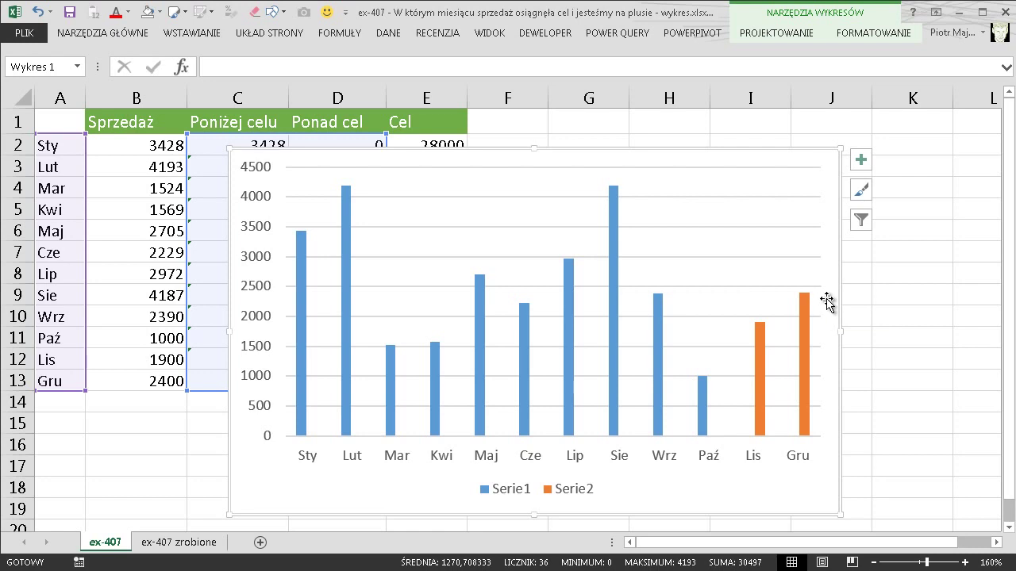
click(806, 257)
key(Up)
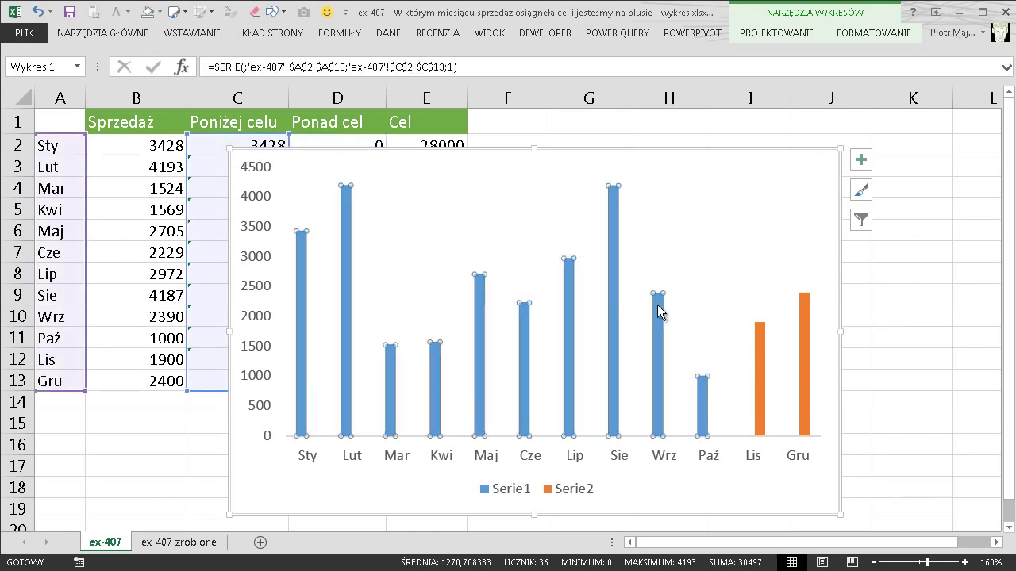
- Set the series overlap to 100% in Formatuj serię danych
right_click(657, 311)
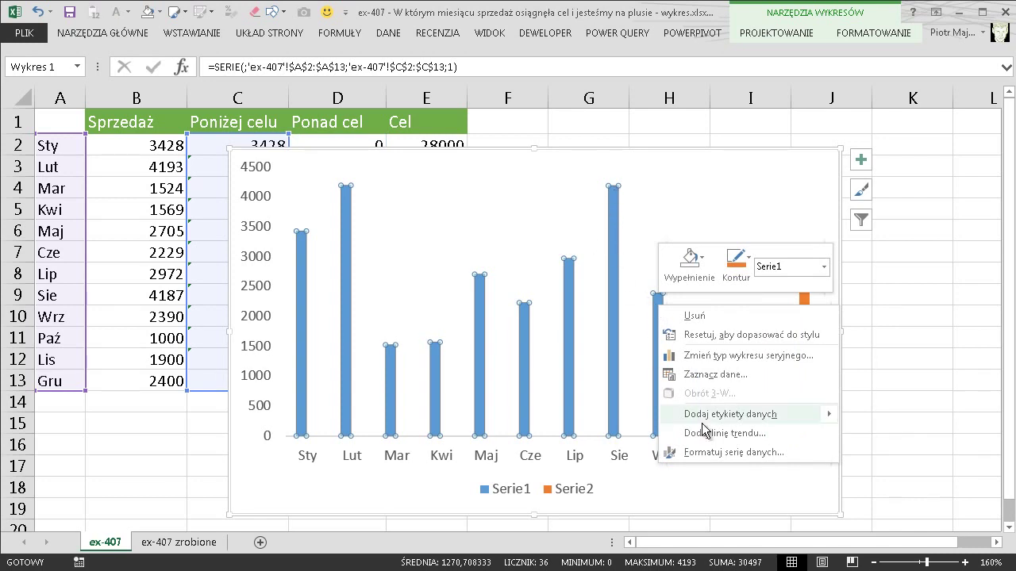
click(743, 452)
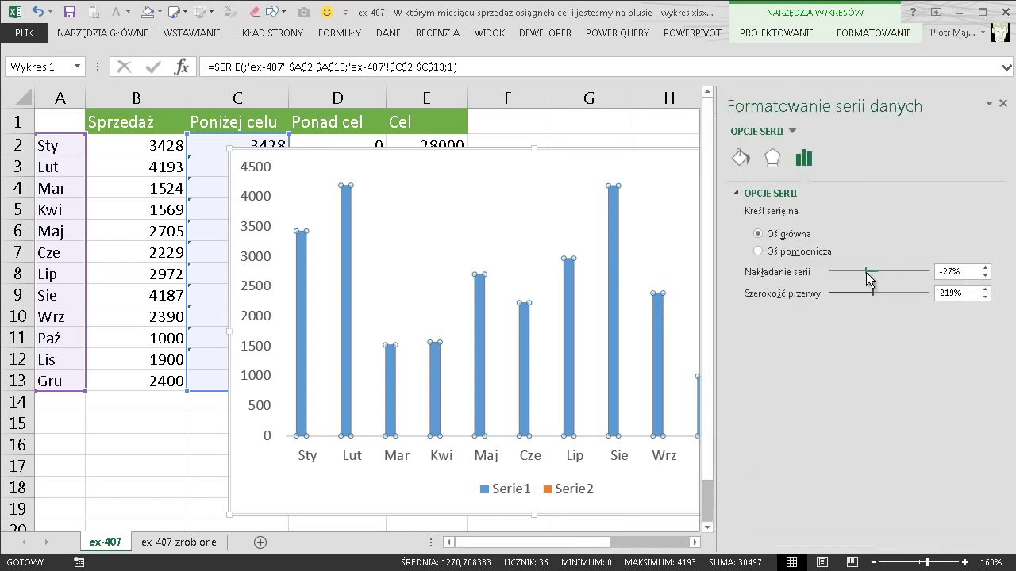
drag(871, 272, 935, 293)
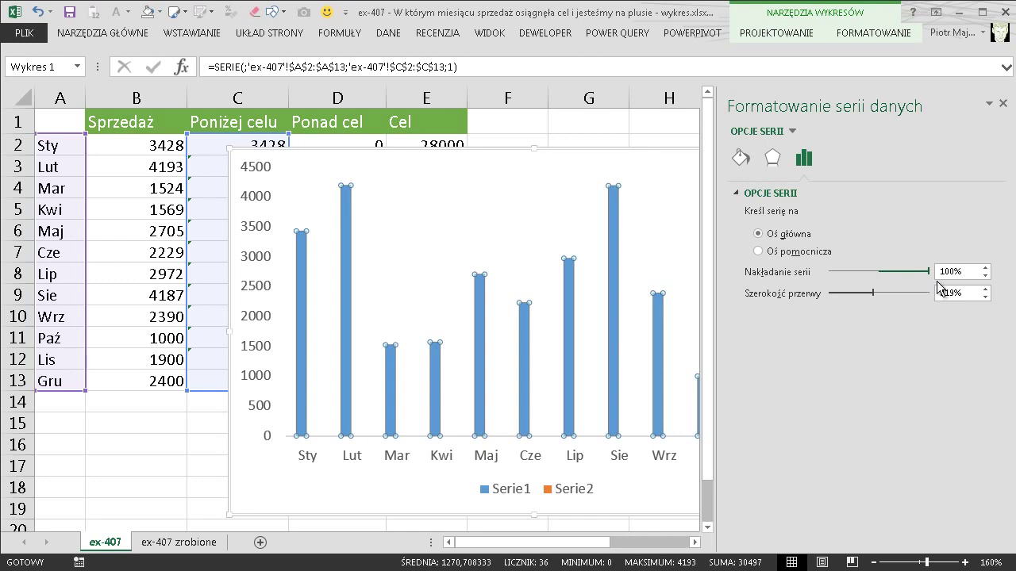
click(1004, 105)
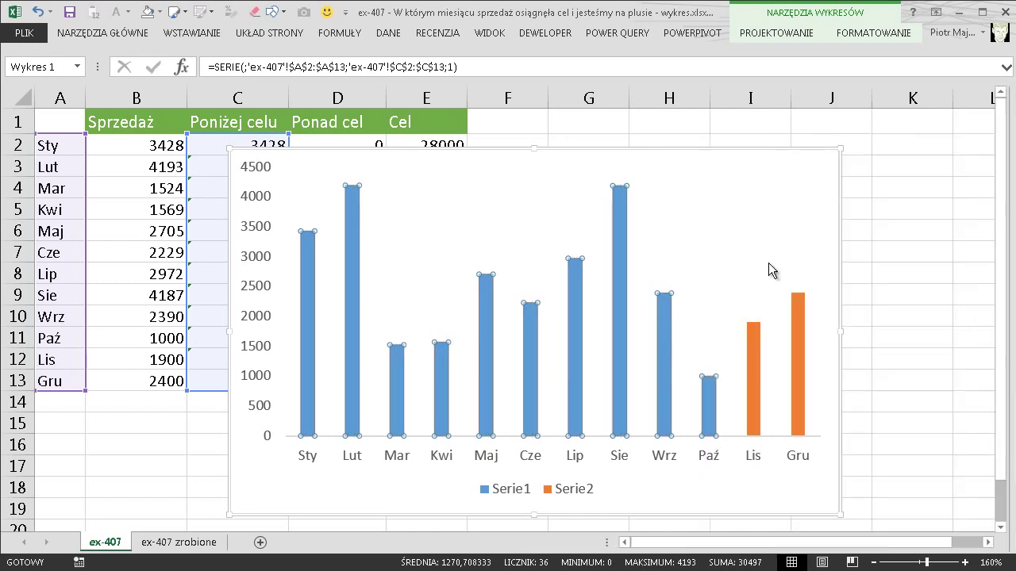
mouse_move(353, 196)
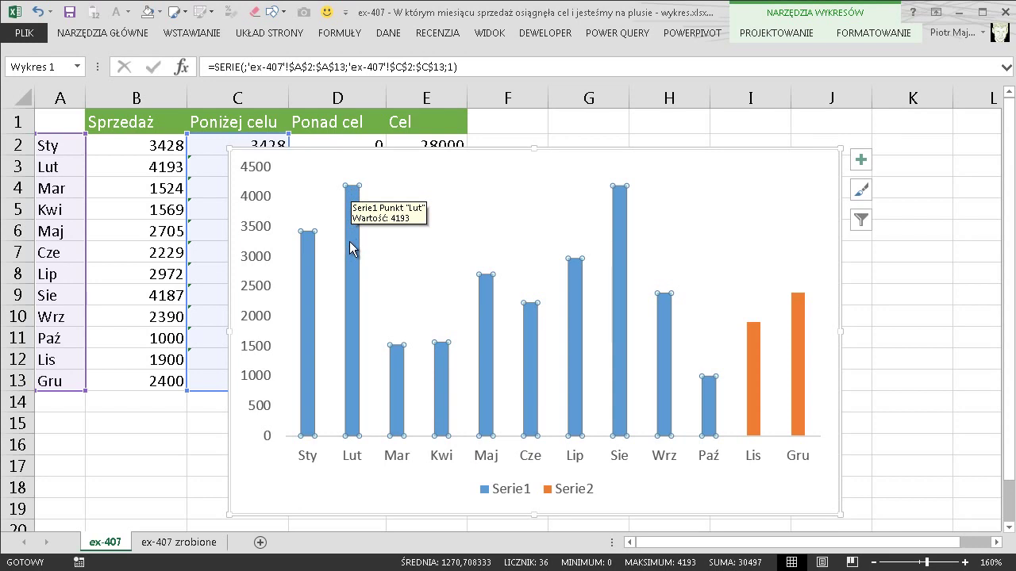
- Give the Serie1 columns Brak wypełnienia and an orange outline
click(873, 35)
click(517, 54)
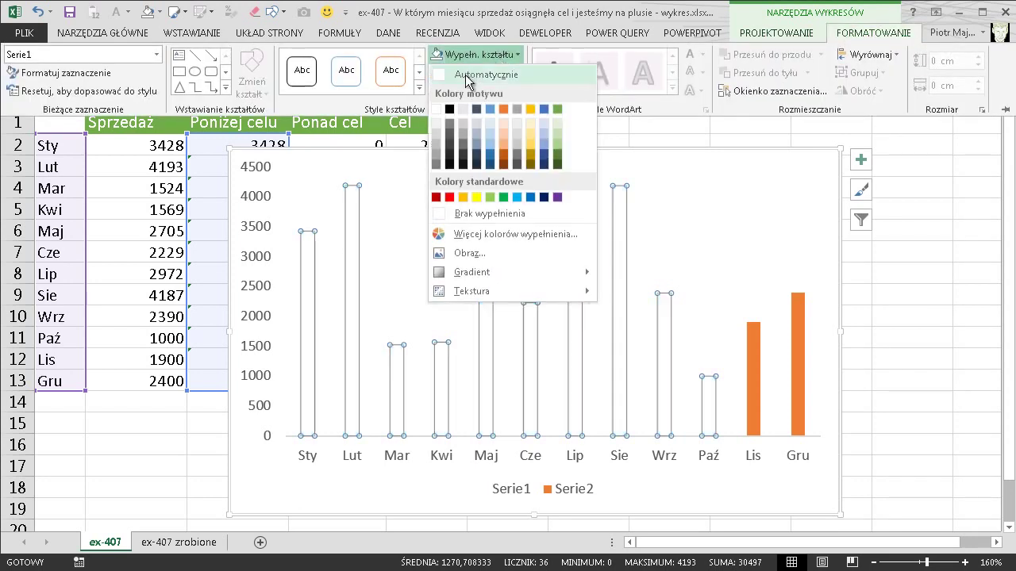
click(460, 213)
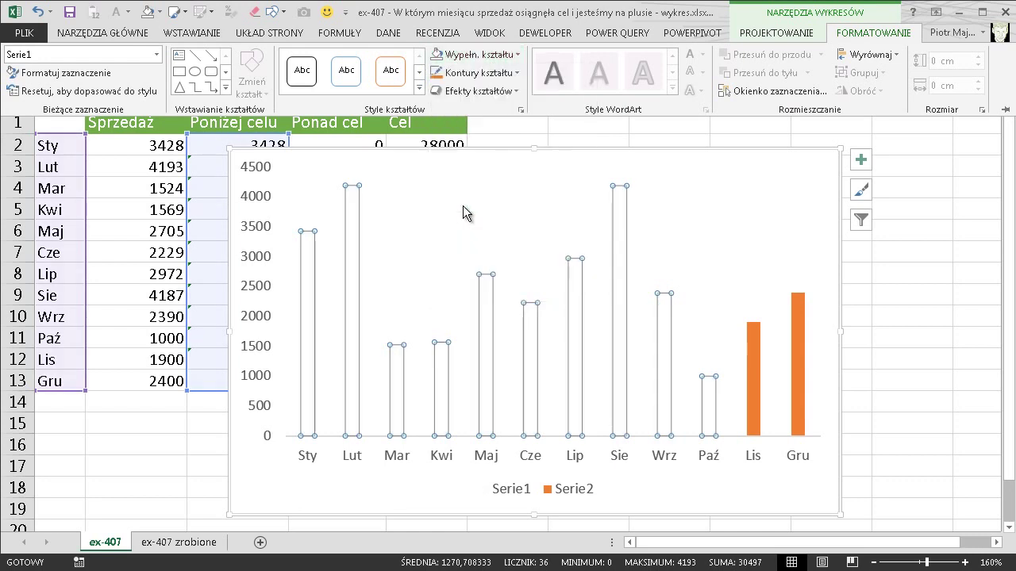
click(473, 79)
click(502, 123)
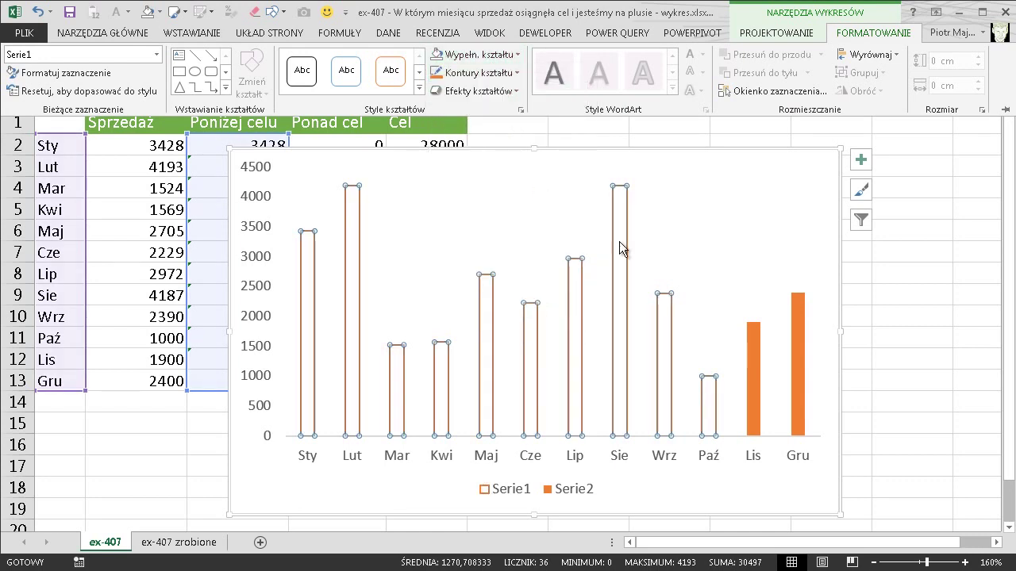
key(ctrl+F1)
click(754, 352)
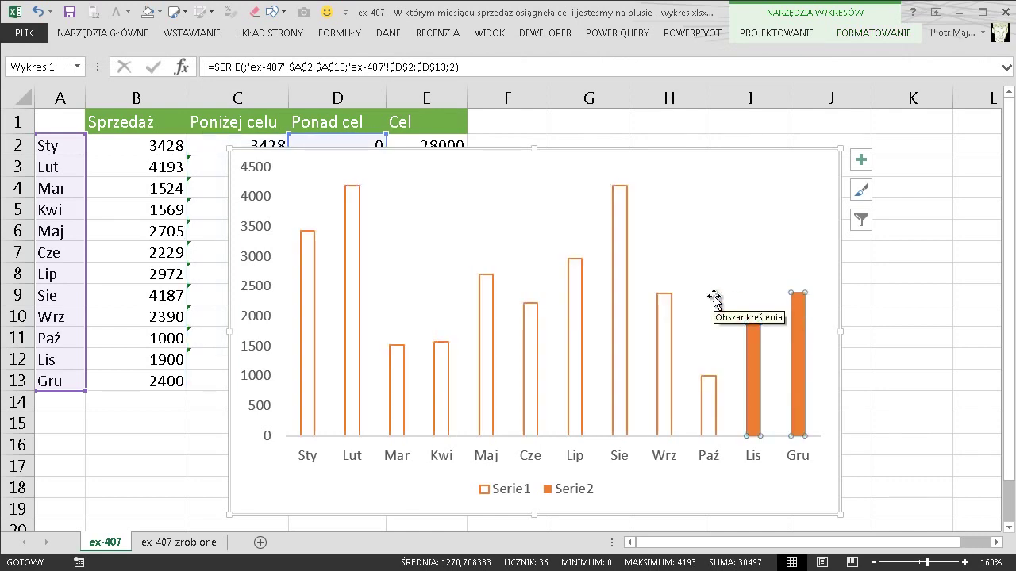
- Fill the Serie2 bars for Lis and Gru with solid green via Shape Fill
click(871, 33)
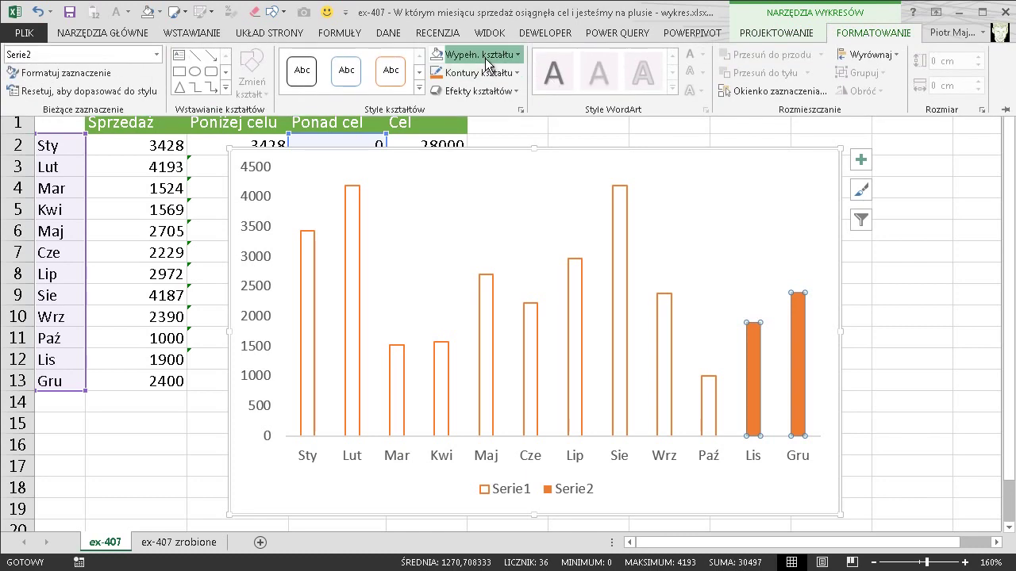
click(474, 54)
click(558, 109)
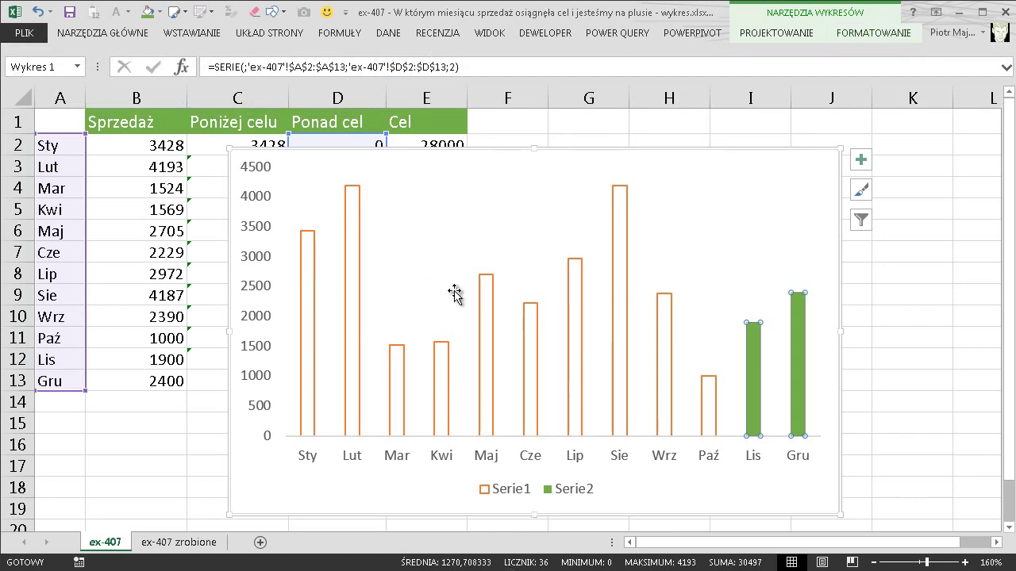
- Select the header cells C1:D1 above the helper columns
click(254, 120)
drag(254, 120, 337, 121)
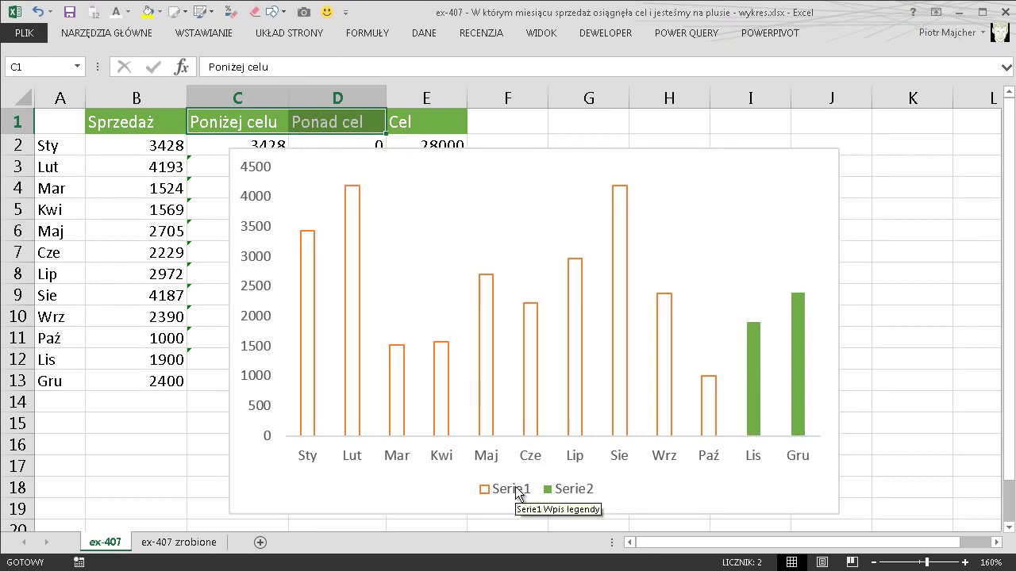
drag(461, 458, 619, 505)
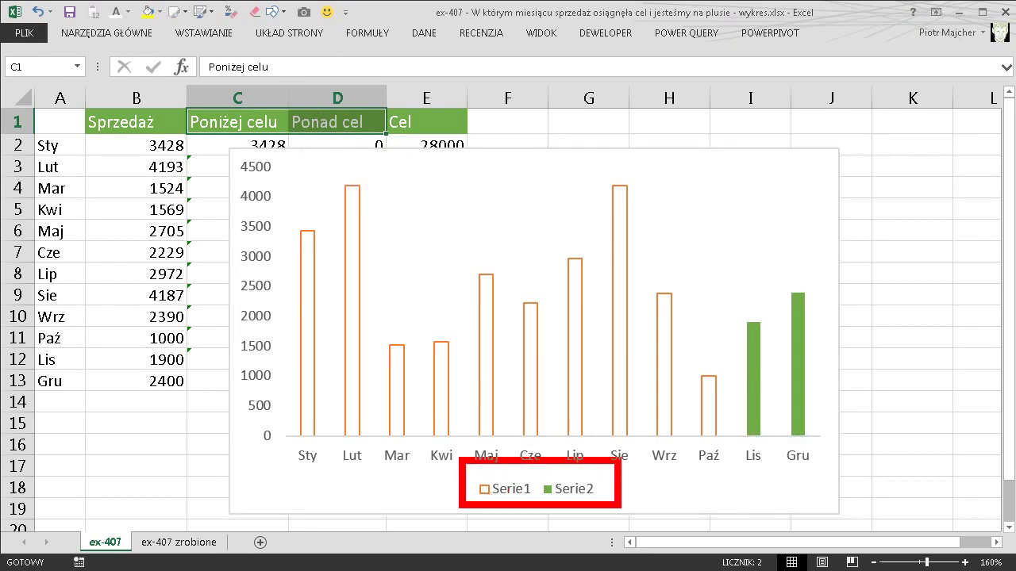
- In Select Data Source, name Serie1 after header cell C1, 'Poniżej celu'
click(783, 184)
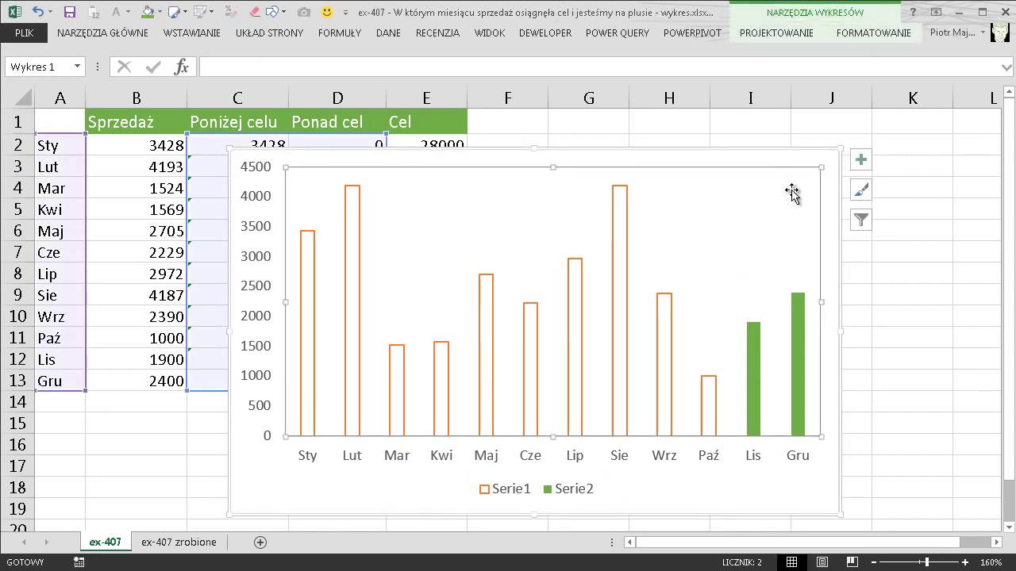
click(803, 36)
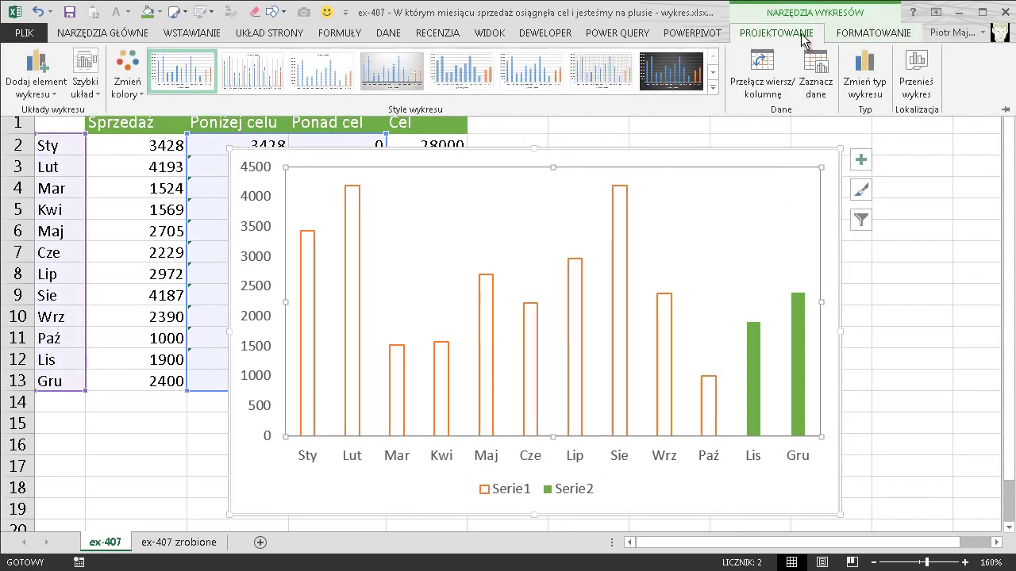
click(818, 76)
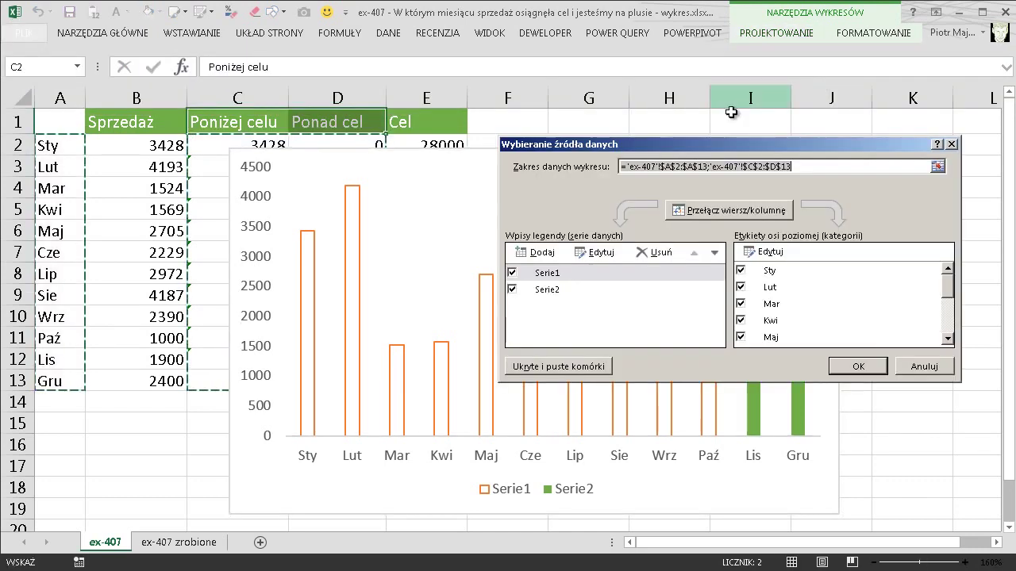
click(567, 272)
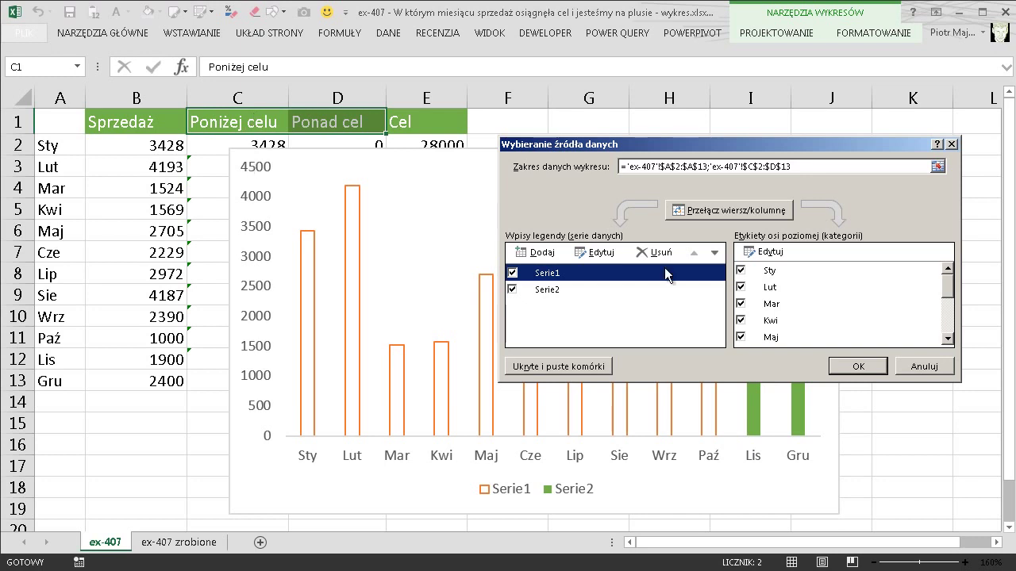
click(600, 252)
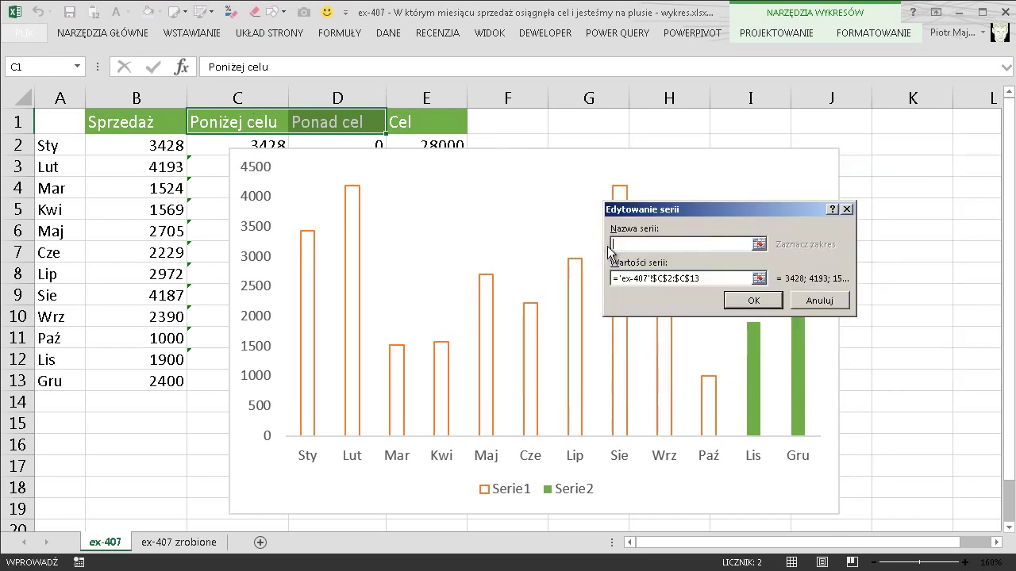
click(242, 124)
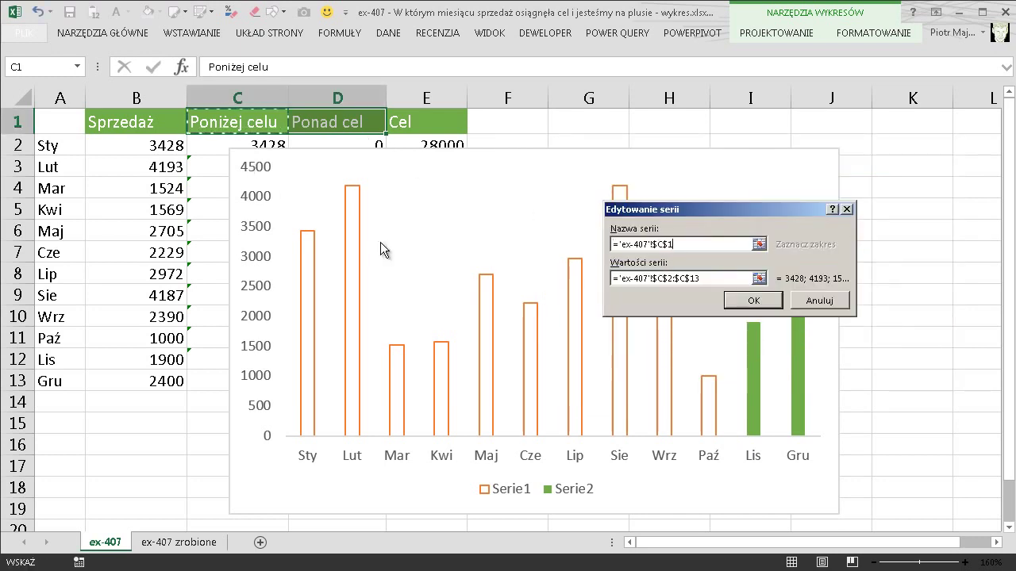
click(759, 299)
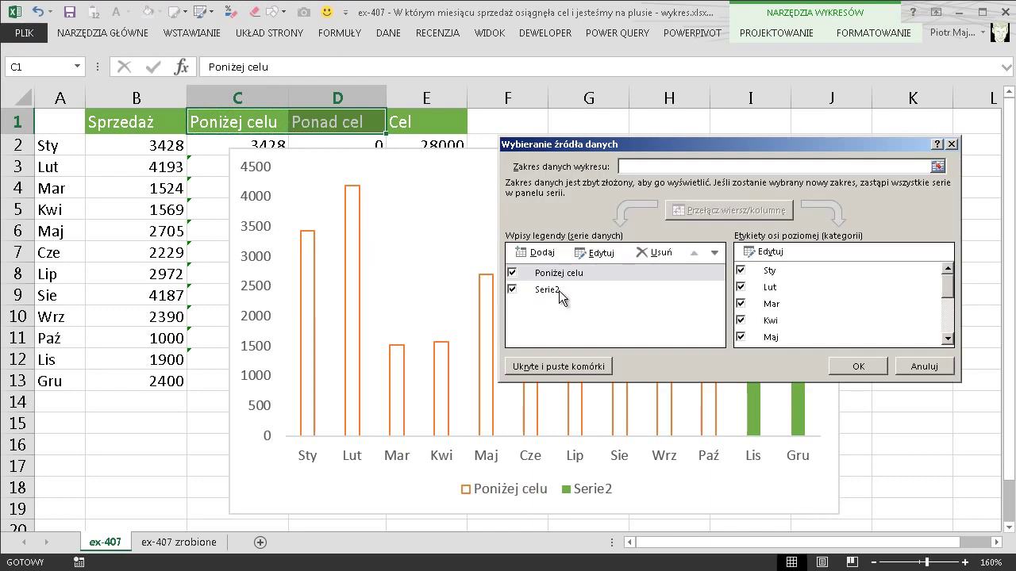
- Name Serie2 after header cell D1, 'Ponad cel', confirm, and nudge the chart right
click(559, 290)
click(603, 252)
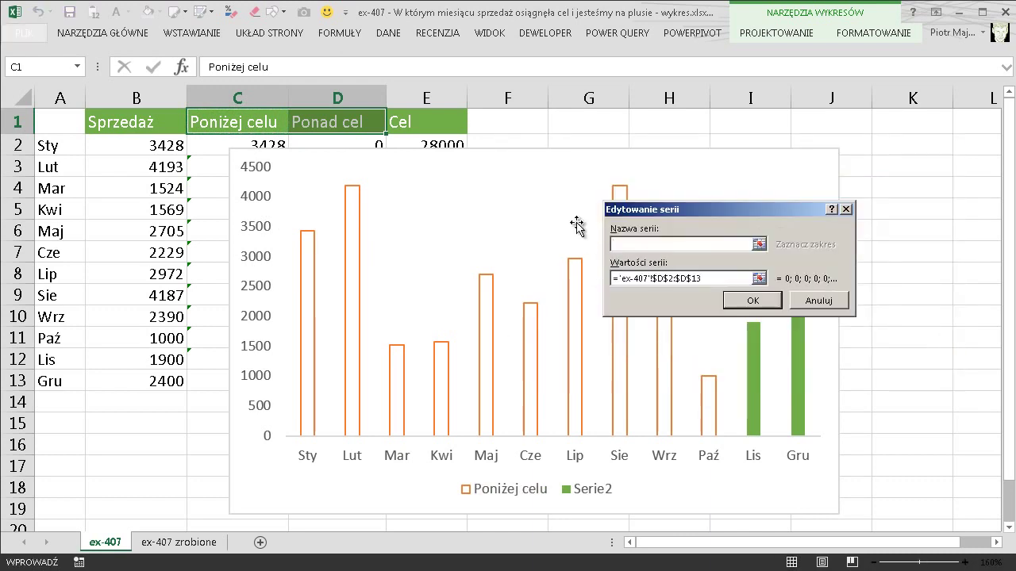
click(359, 122)
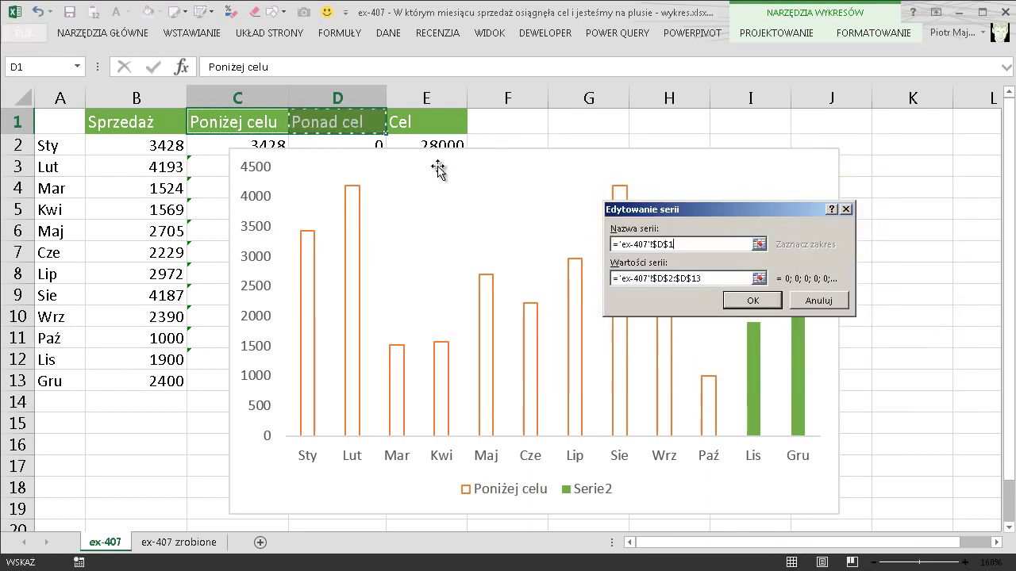
click(752, 300)
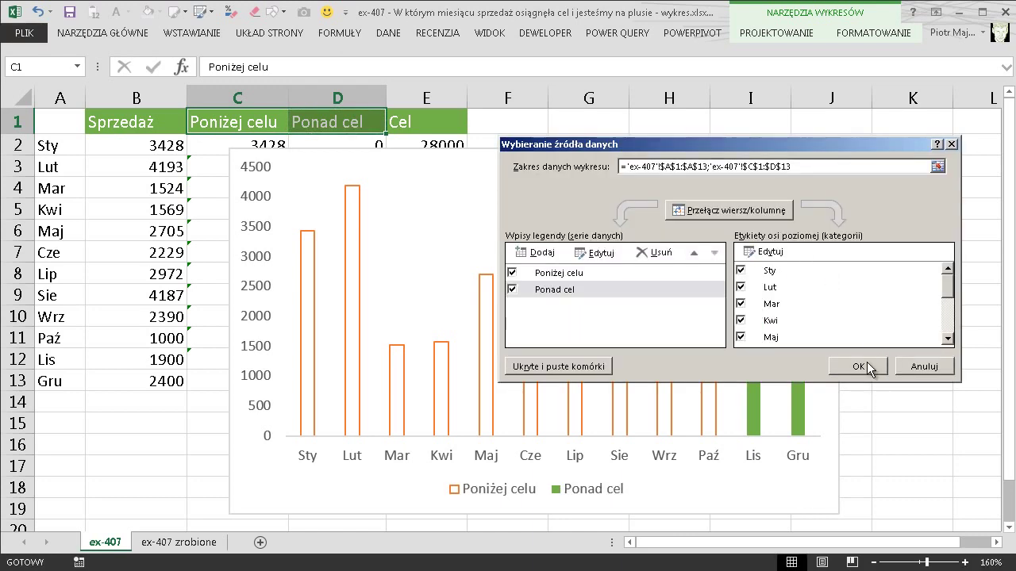
click(858, 367)
drag(644, 150, 675, 164)
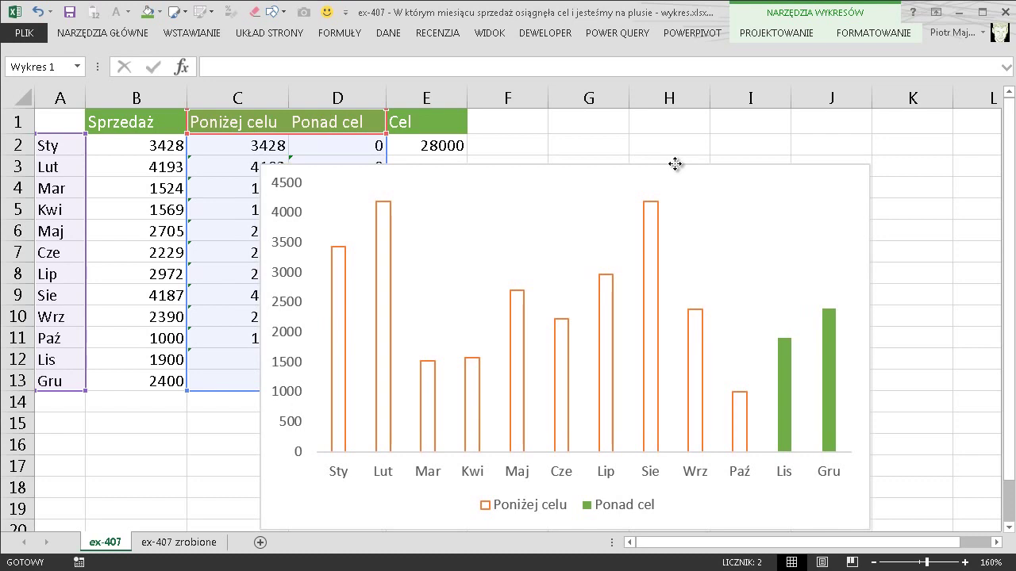
- Move the chart lower and set the target in E2 to 15000
drag(569, 168, 582, 192)
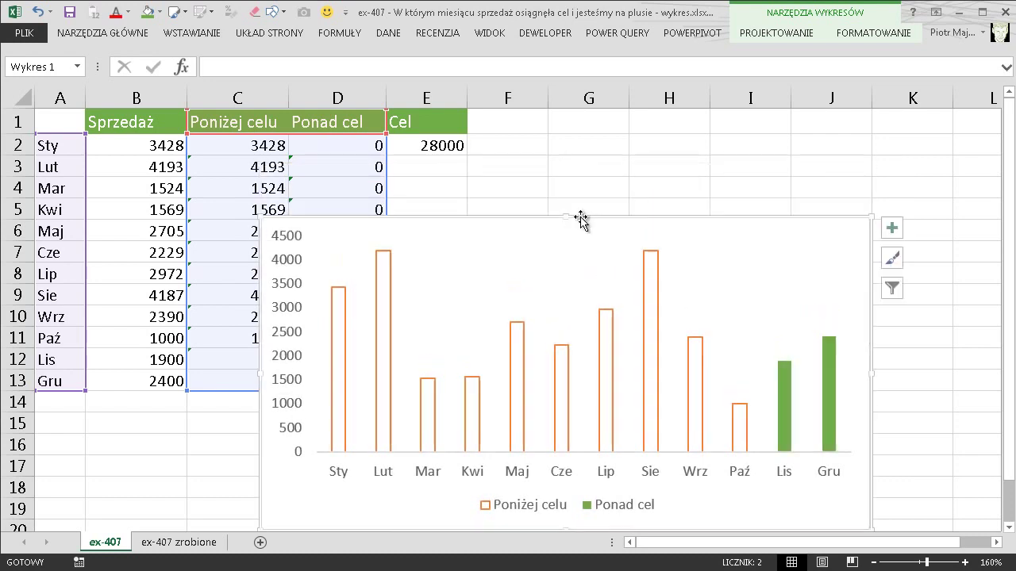
click(438, 145)
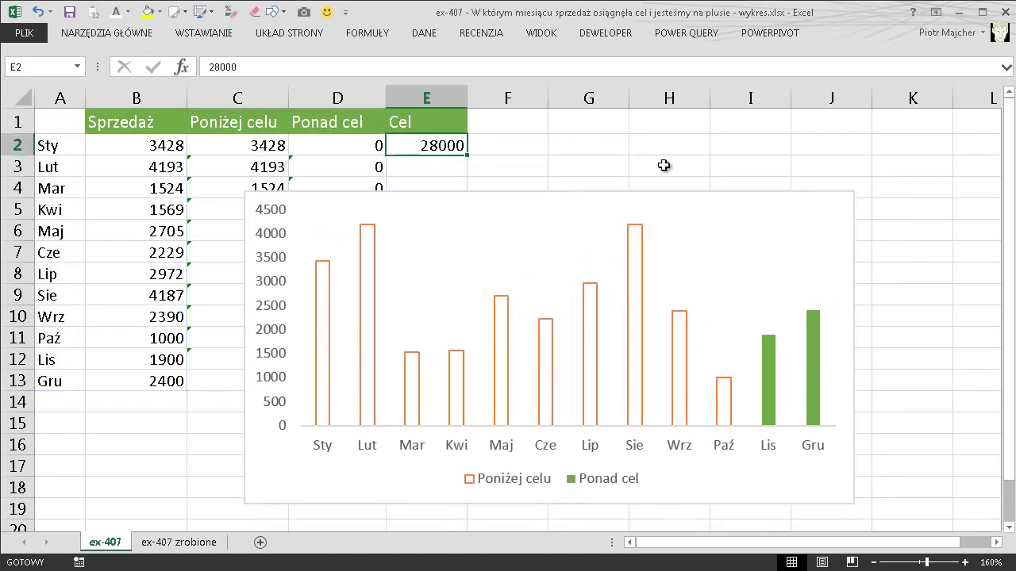
text(150)
key(Return)
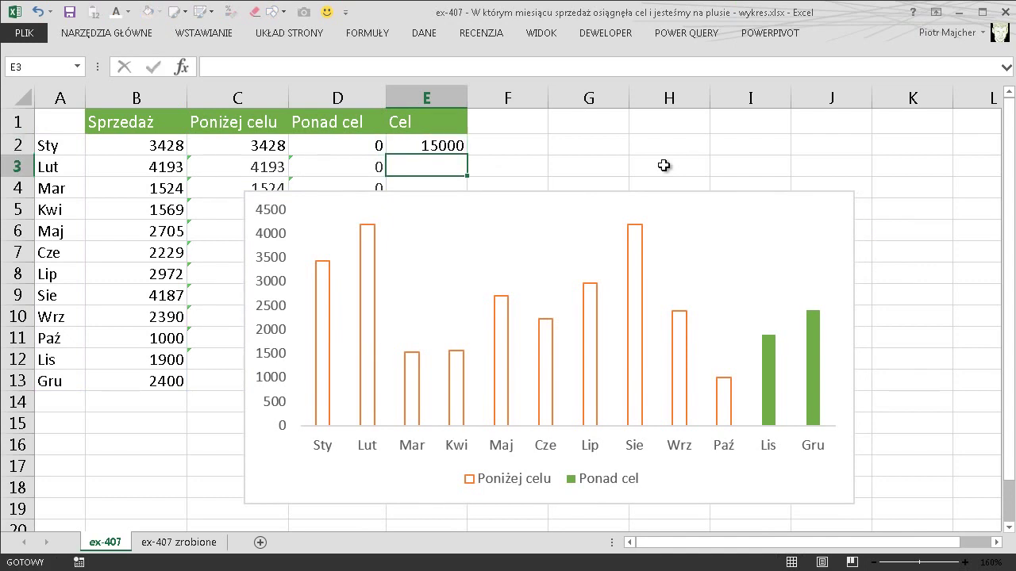
- Change the E2 target to 20000 so Sie through Gru turn green
click(440, 141)
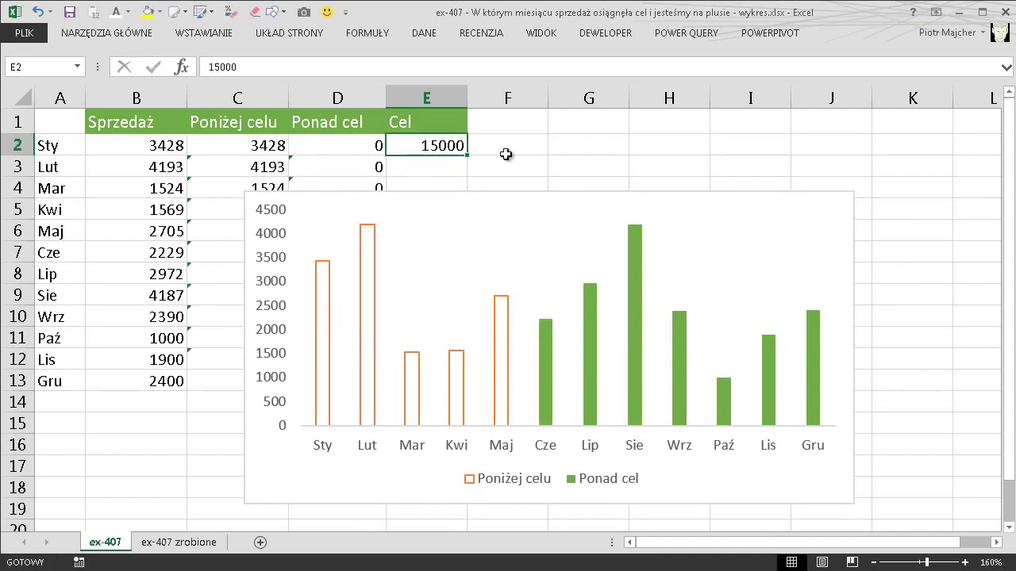
text(20)
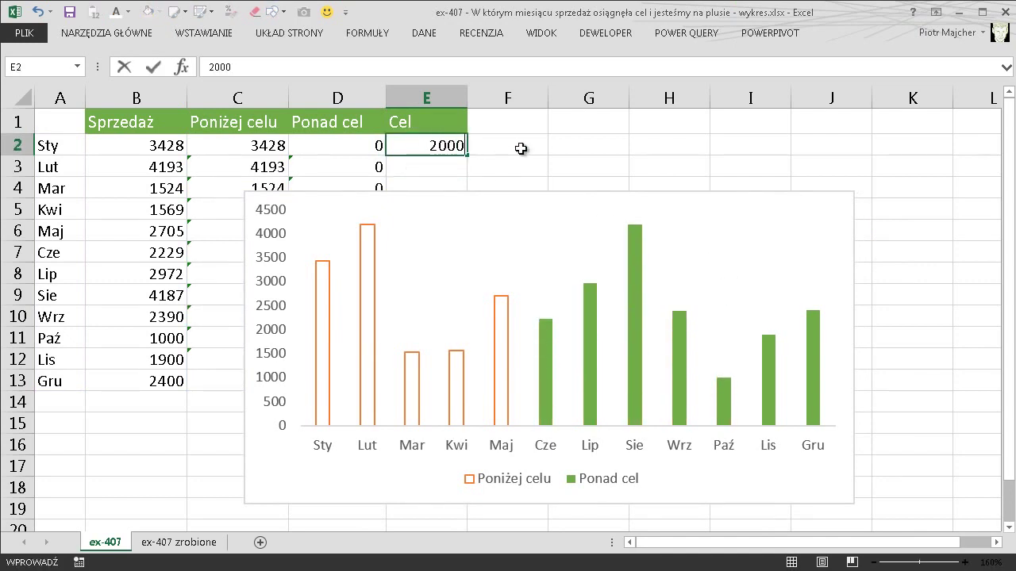
key(Return)
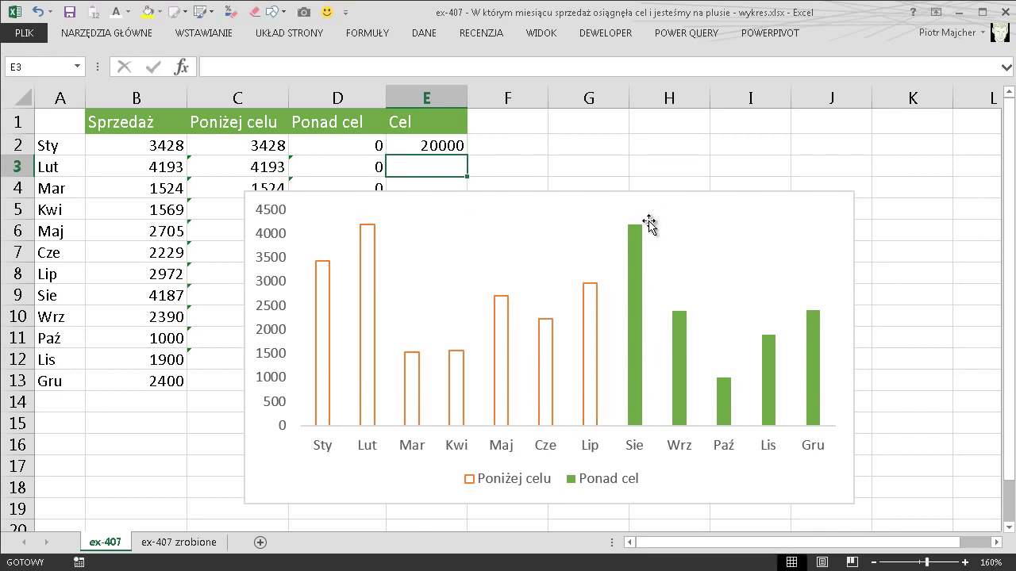
- Move the chart right, then hide the C1:D13 helper values and set them to No Fill
drag(448, 196, 610, 183)
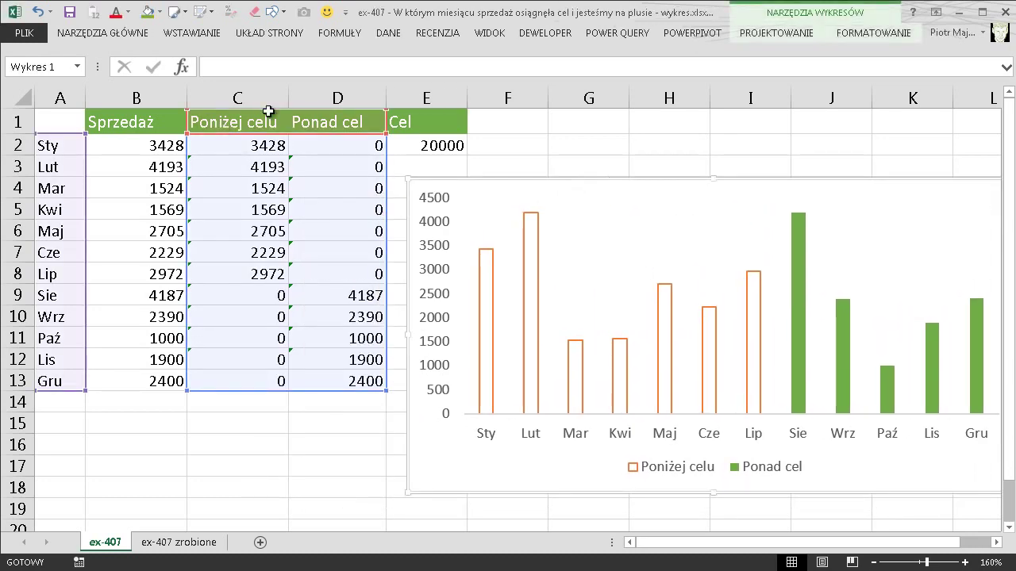
drag(256, 119, 340, 373)
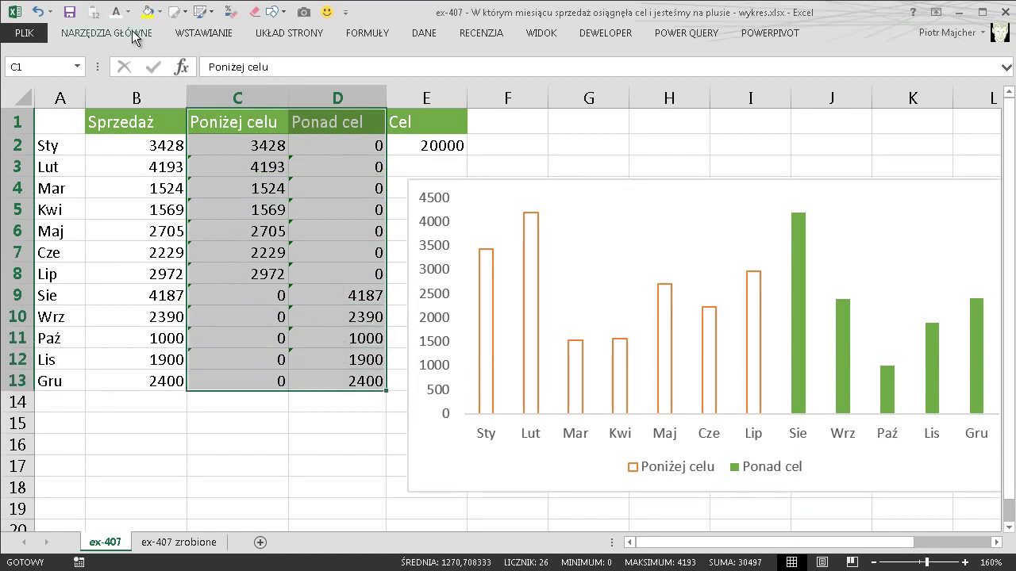
click(116, 12)
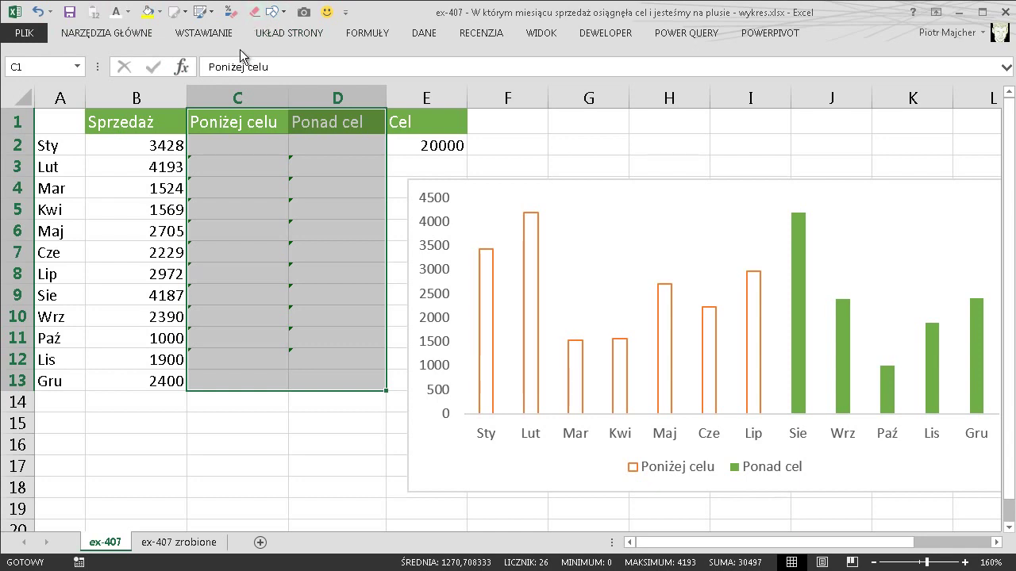
click(154, 14)
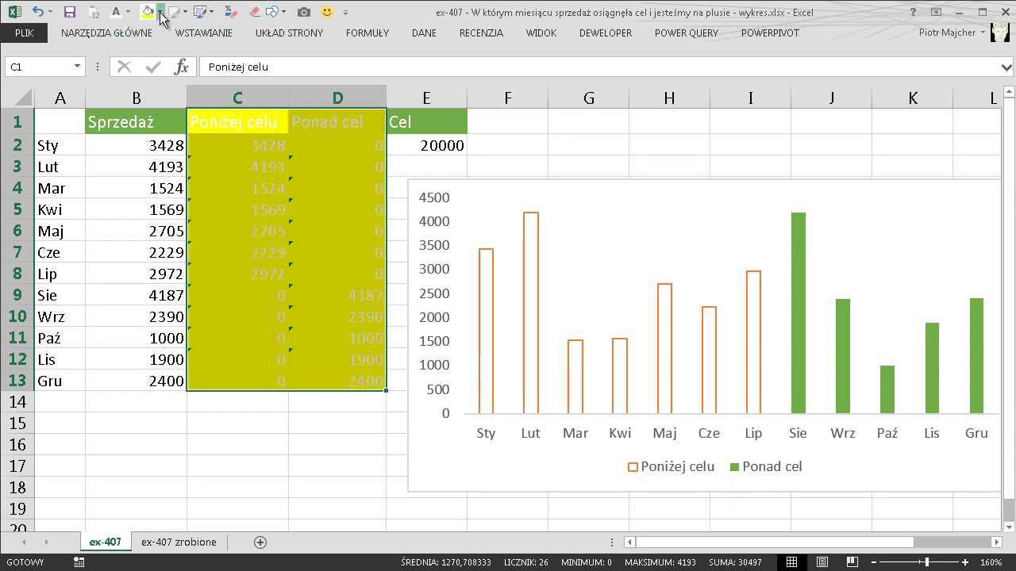
click(160, 12)
click(193, 151)
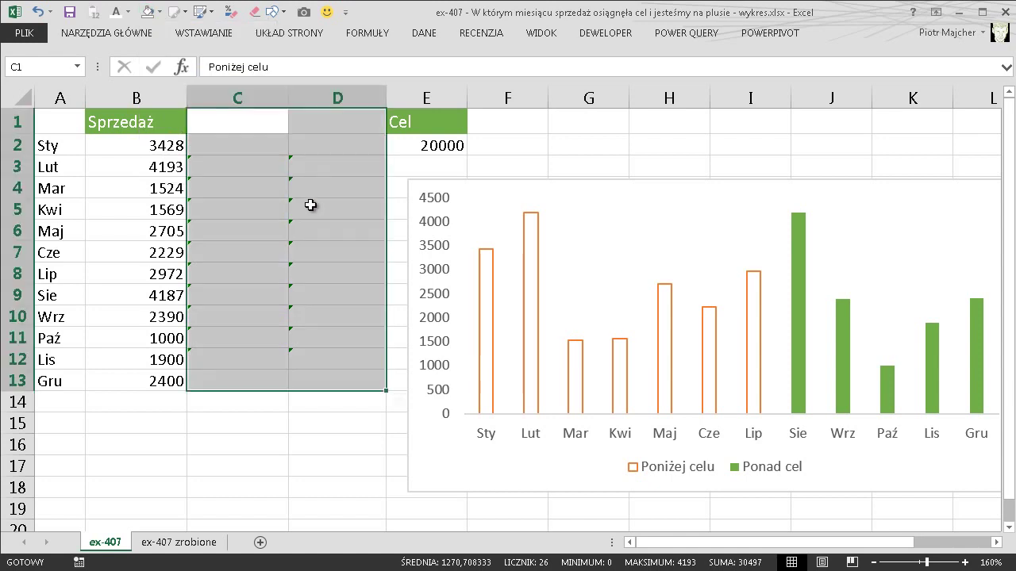
- Try hiding columns C:D, then undo it to keep the chart bars
click(323, 234)
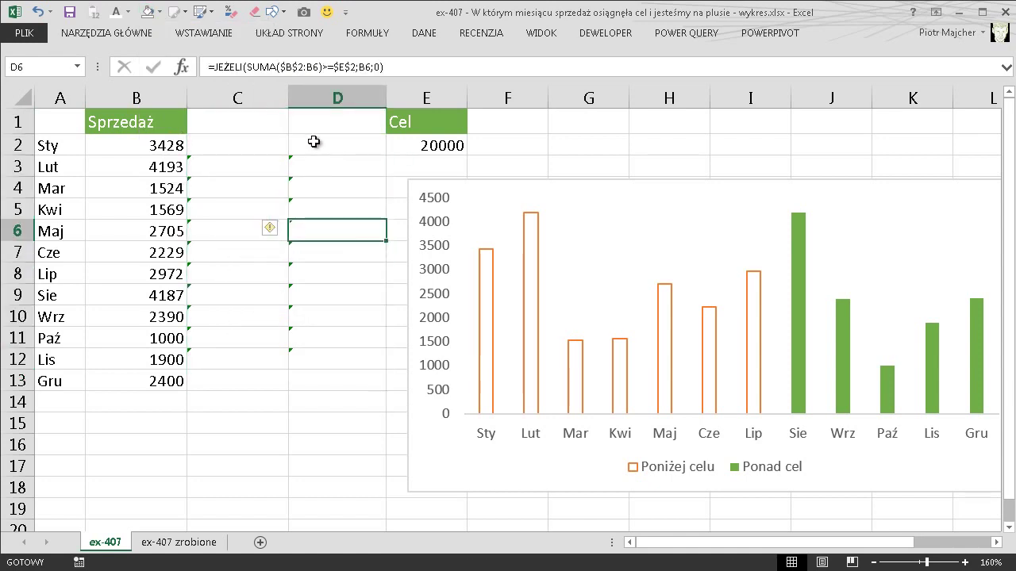
drag(265, 97, 305, 94)
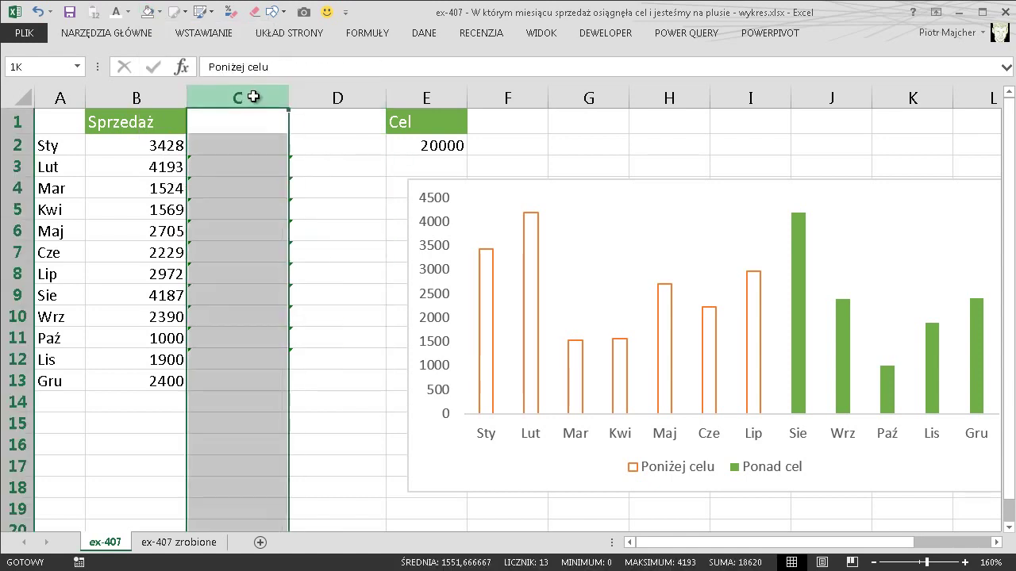
right_click(318, 163)
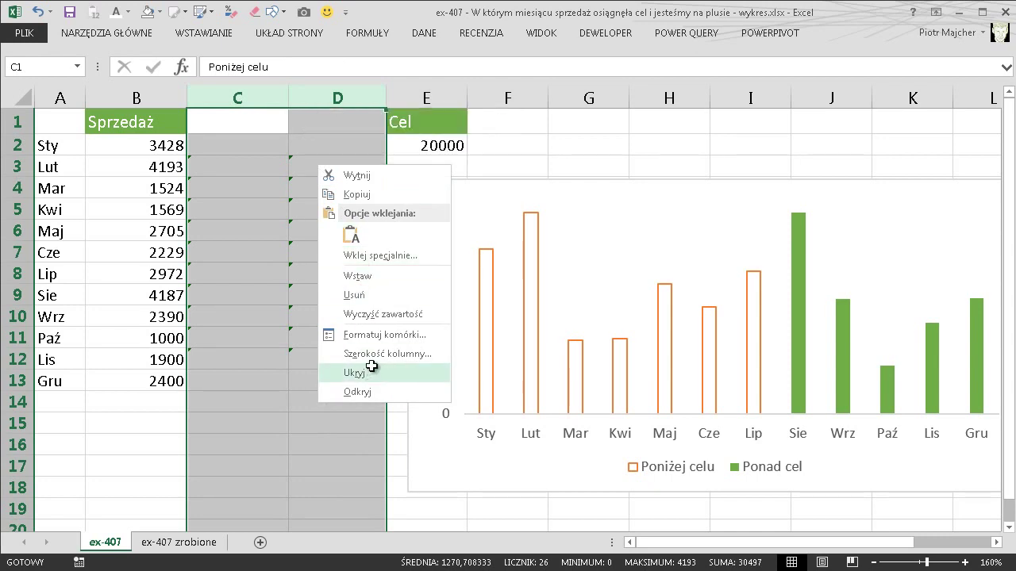
click(367, 372)
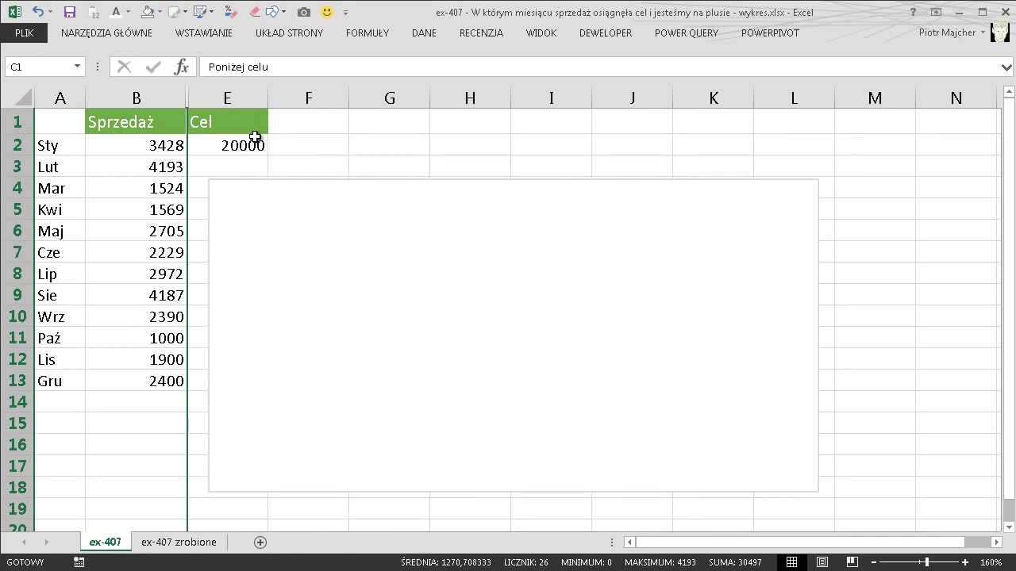
key(ctrl+z)
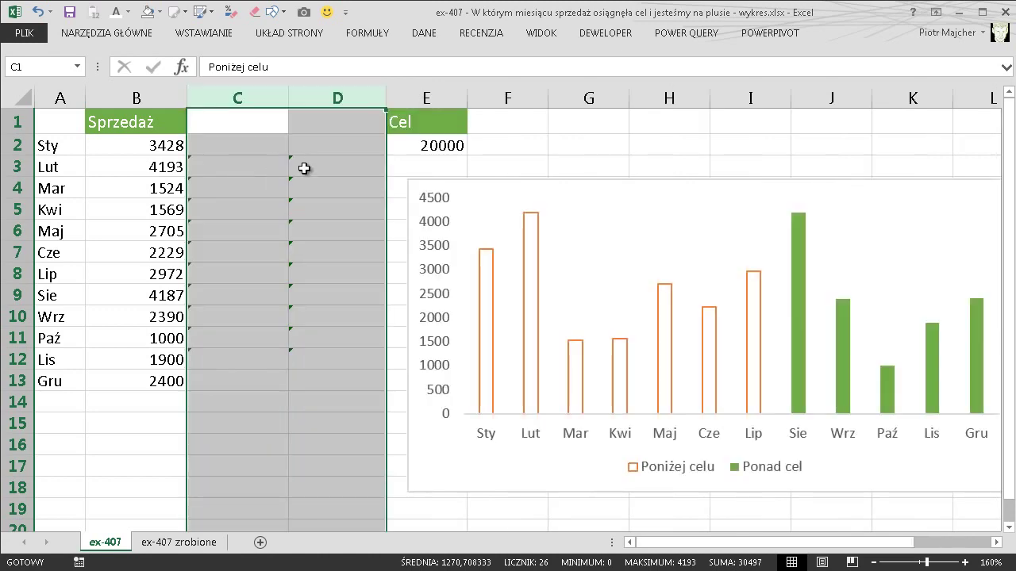
click(308, 189)
click(241, 170)
click(250, 209)
click(243, 260)
click(241, 278)
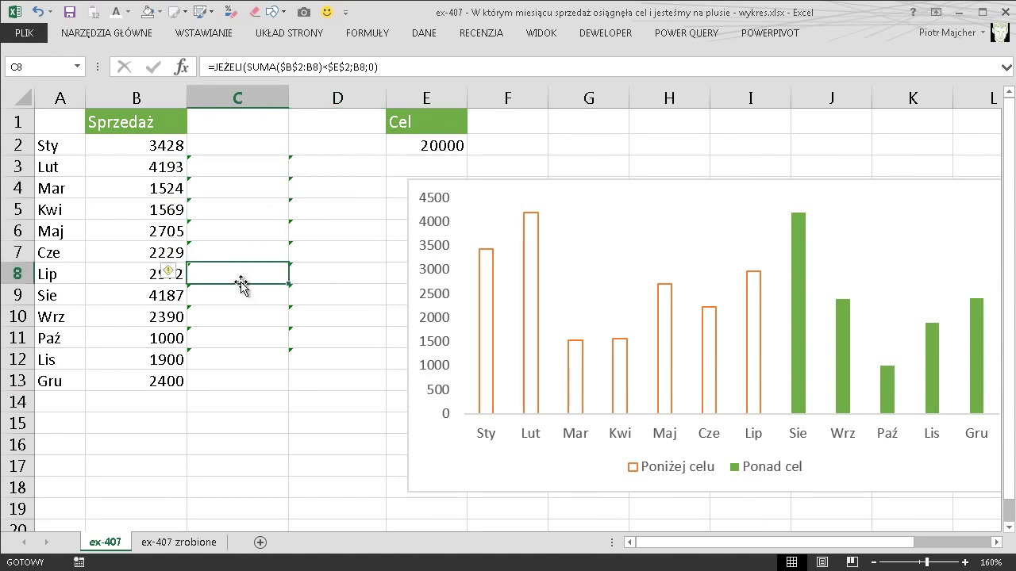
click(218, 167)
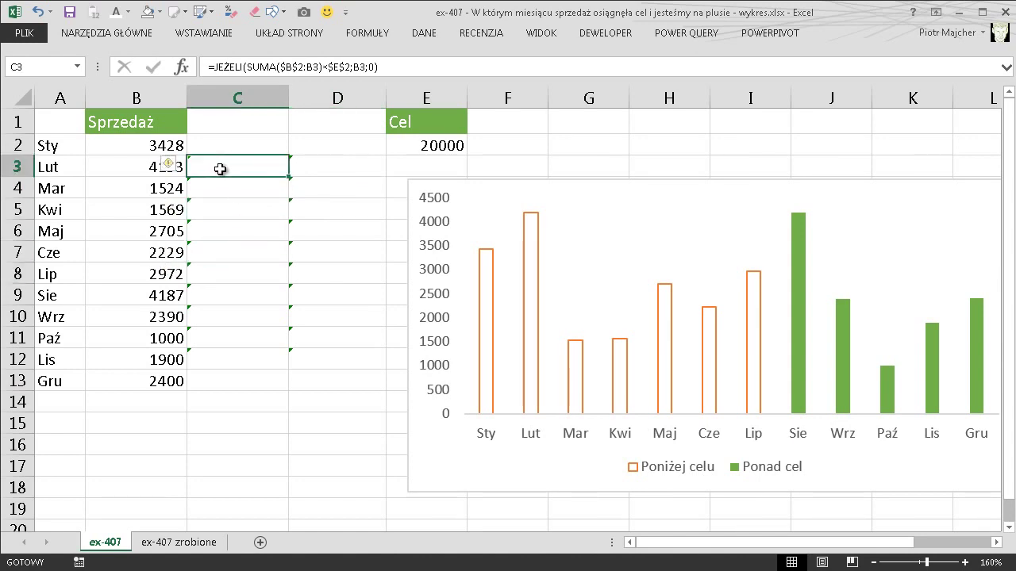
double_click(223, 169)
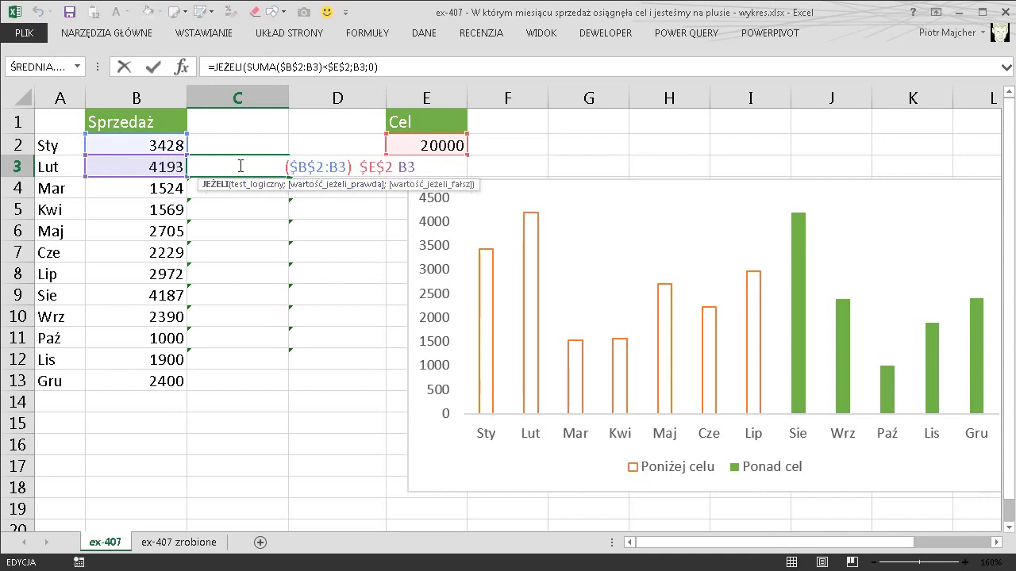
click(390, 66)
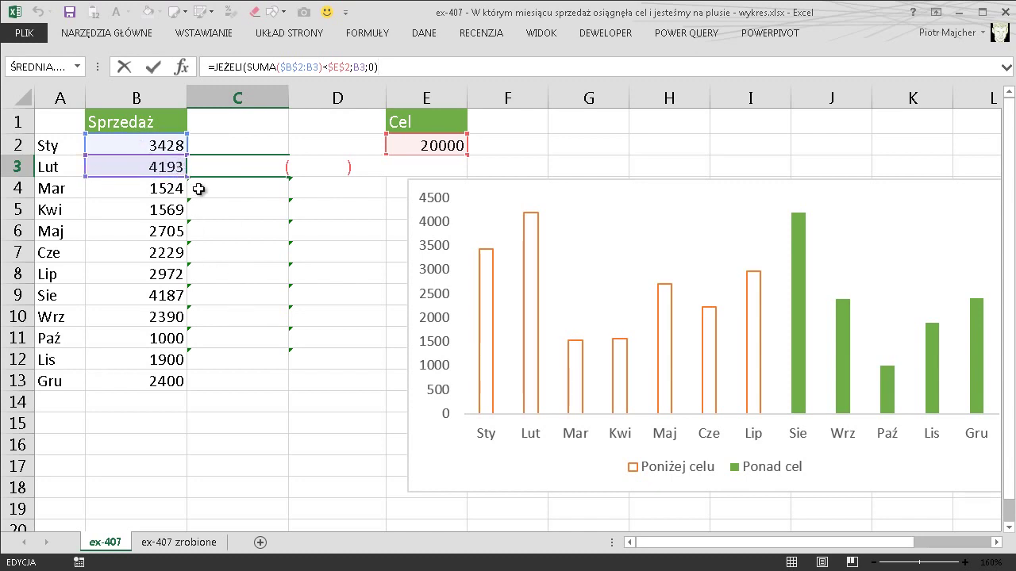
key(ctrl+Return)
click(229, 211)
- Ignore the formula-omits-adjacent-cells errors on C3:C12 and D3:D12
drag(231, 162, 222, 357)
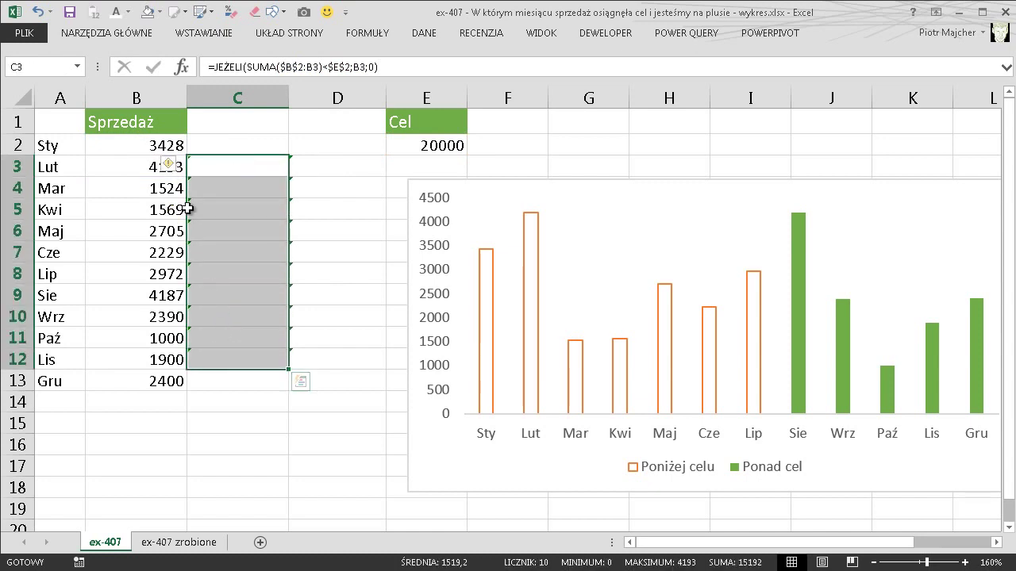
click(181, 168)
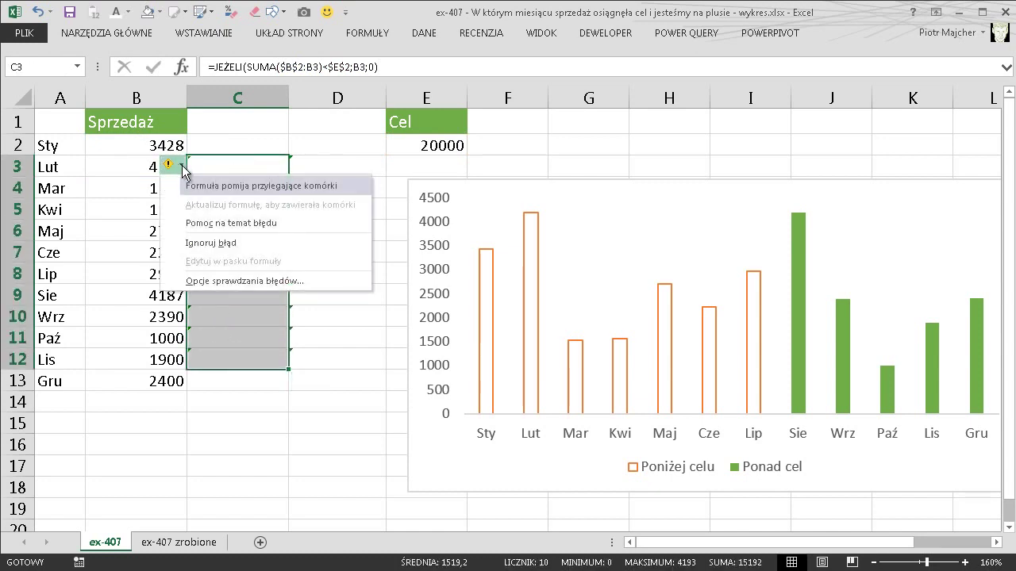
click(227, 243)
drag(309, 168, 318, 355)
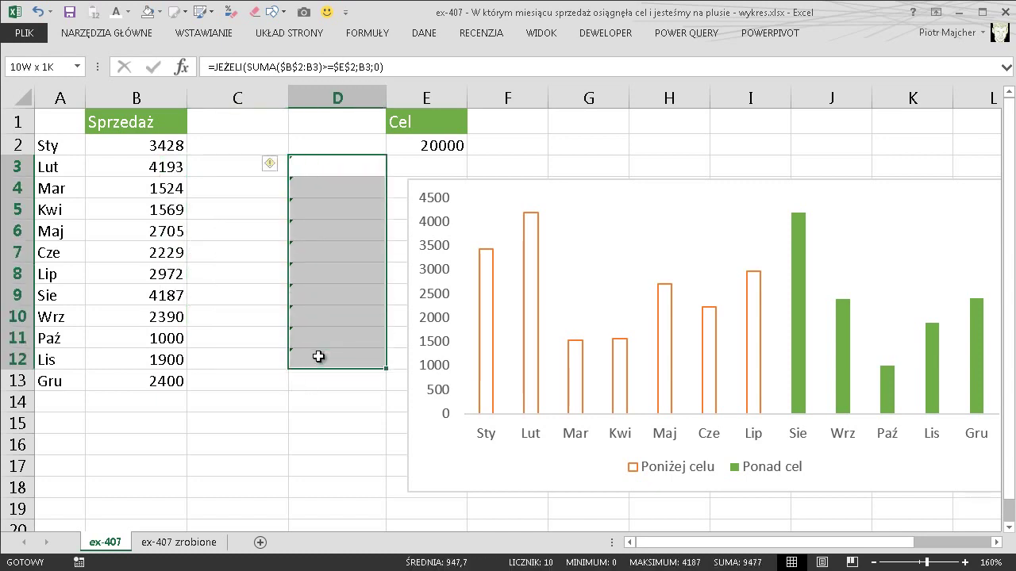
click(272, 164)
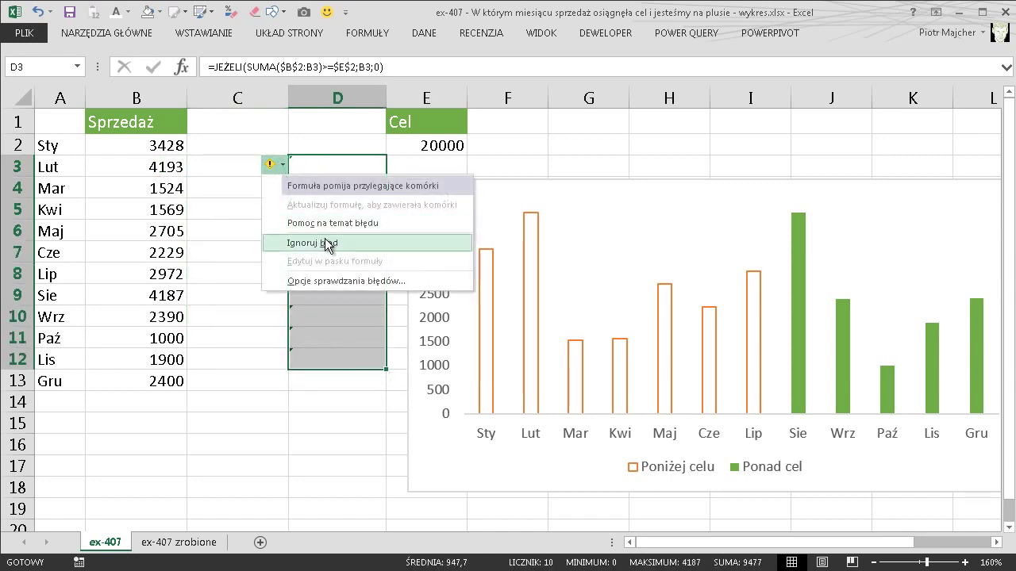
click(328, 244)
- Confirm the error flags are gone and start entering 2500 as the E2 target
click(238, 231)
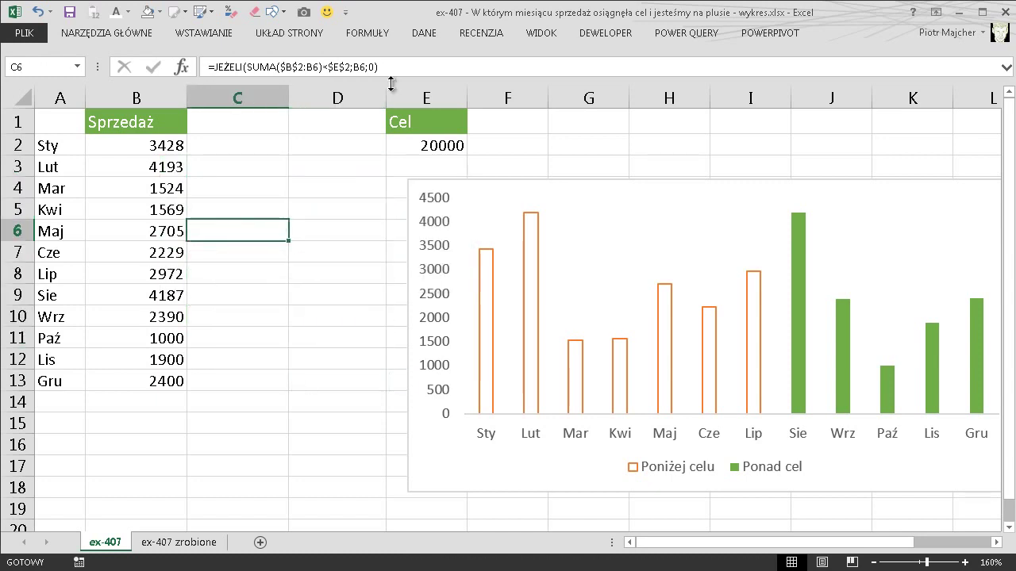
click(449, 146)
text(250)
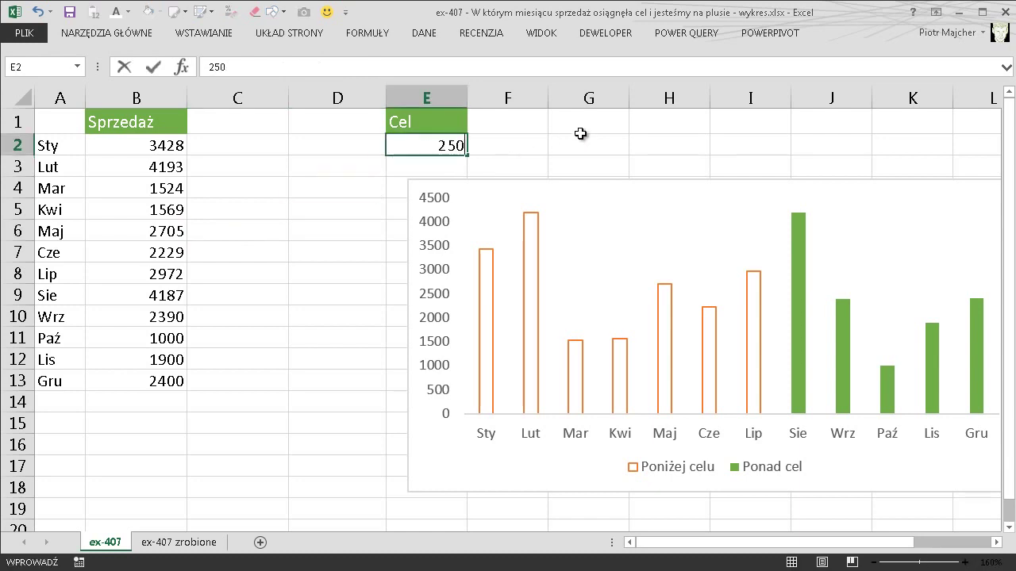